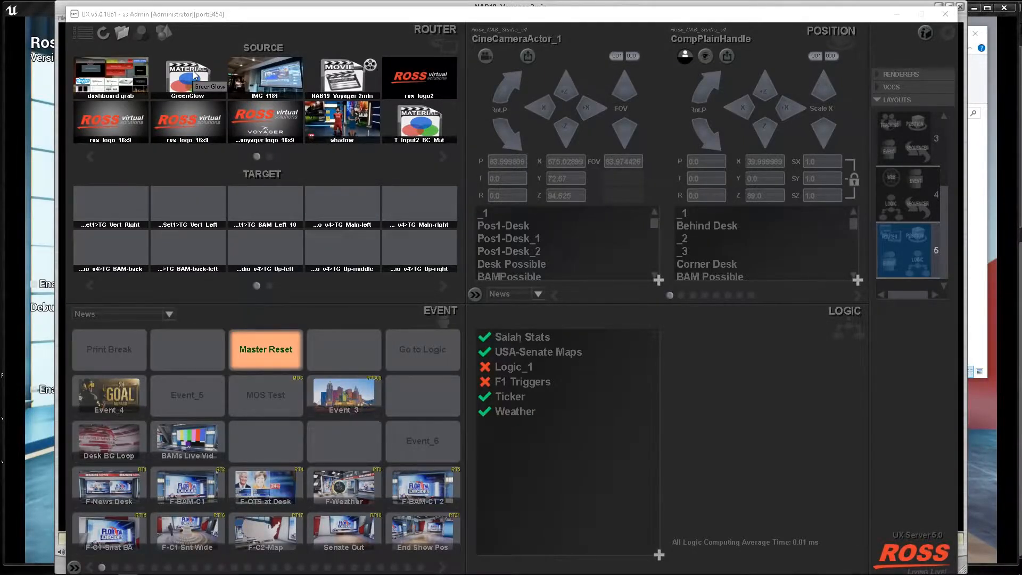
Examine the path categories available in the router's folder settings and close the settings.
{"action": "left_click", "coordinate": [122, 33]}
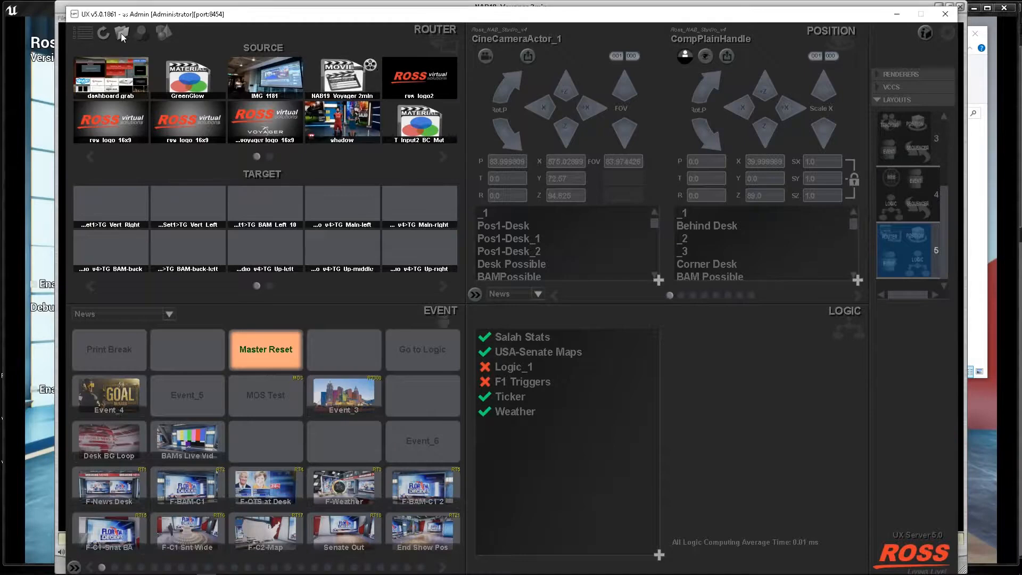
{"action": "left_click", "coordinate": [282, 91]}
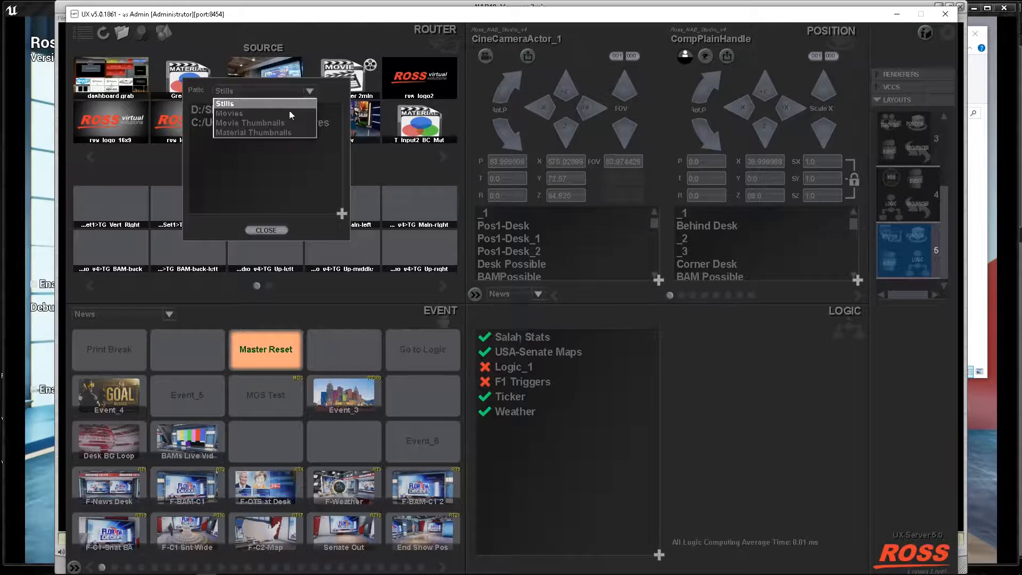
{"action": "left_click", "coordinate": [266, 230]}
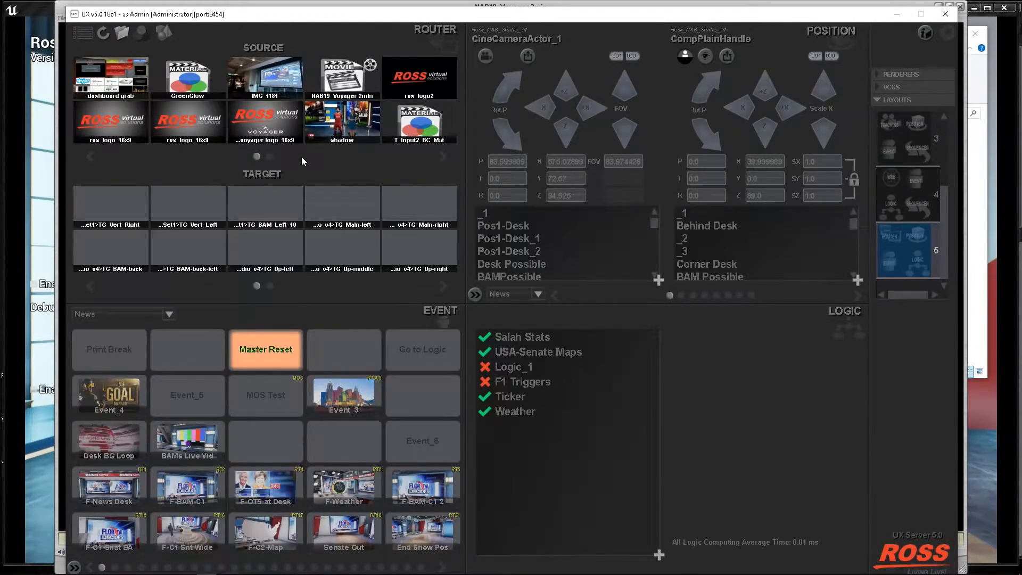
Switch to File Explorer and examine the movie files in the Shared\Movies folder on Media (D:).
{"action": "mouse_move", "coordinate": [133, 573]}
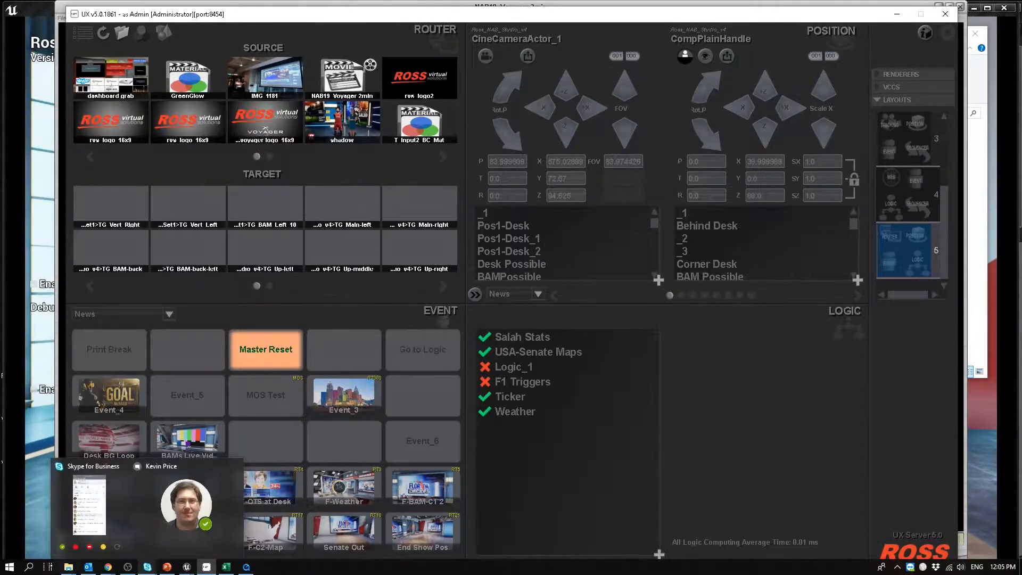
{"action": "mouse_move", "coordinate": [68, 566]}
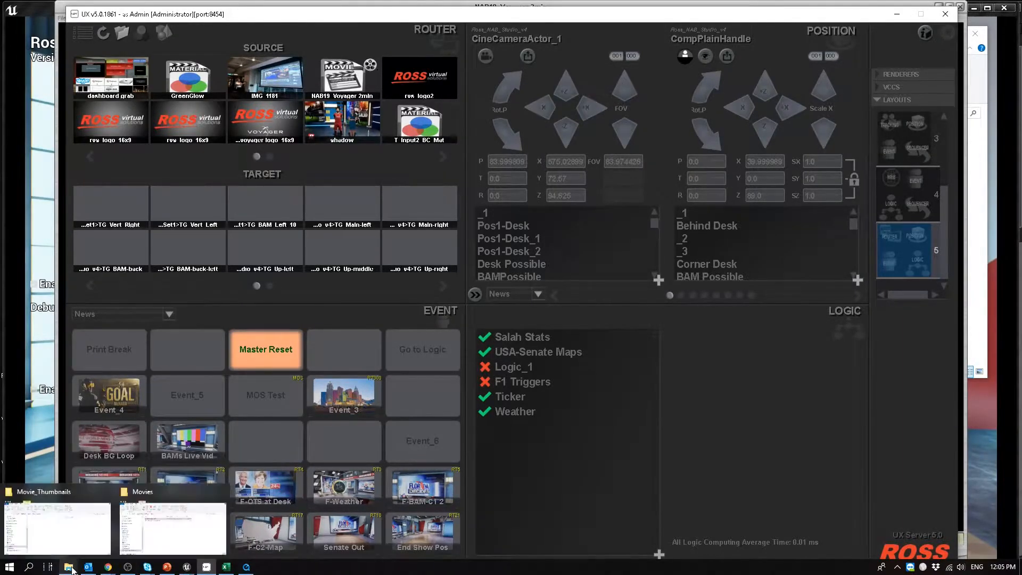
{"action": "left_click", "coordinate": [64, 532]}
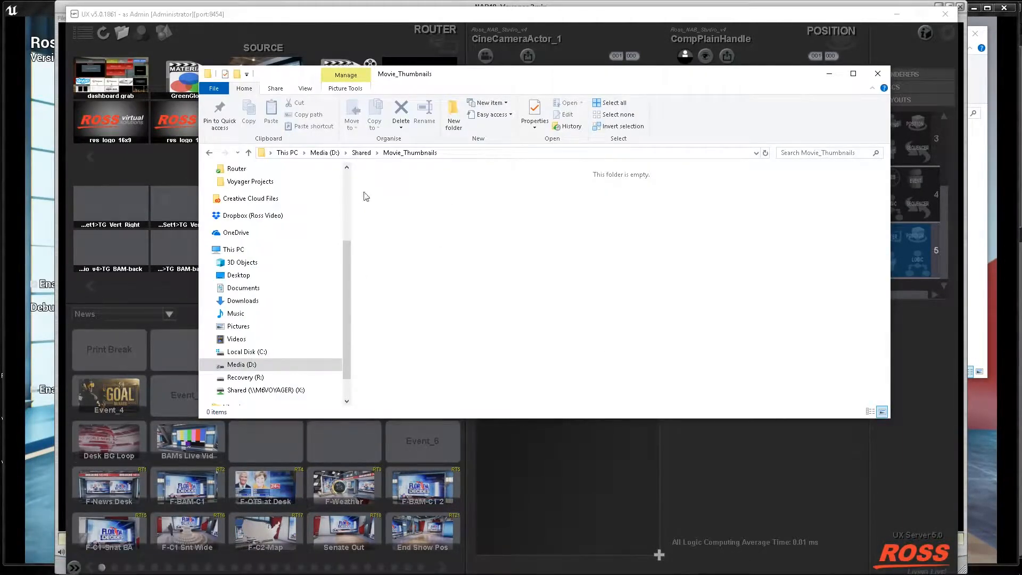
{"action": "left_click", "coordinate": [362, 152]}
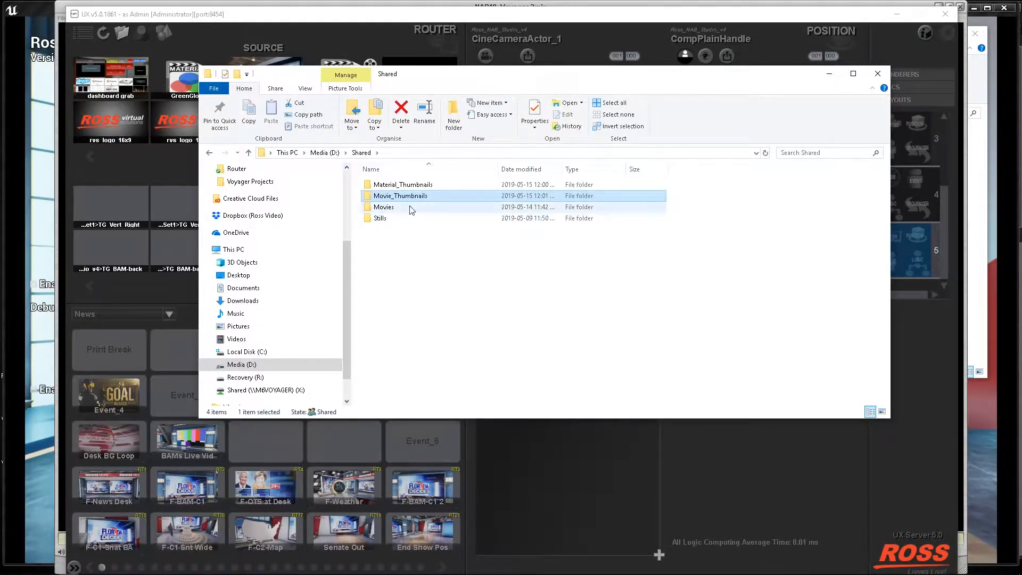
{"action": "double_click", "coordinate": [384, 207]}
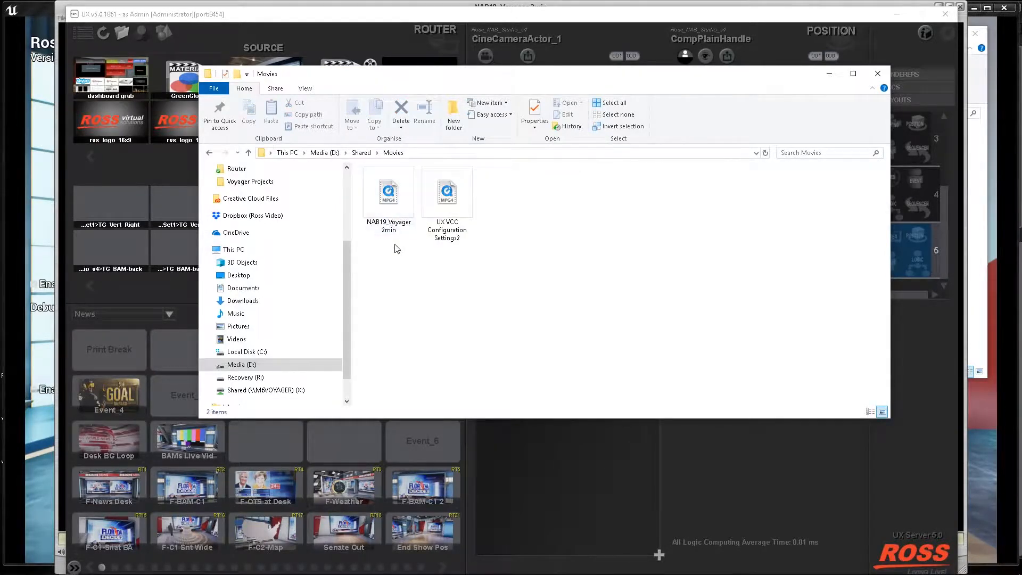
{"action": "left_click_drag", "start_coordinate": [419, 81], "coordinate": [346, 262]}
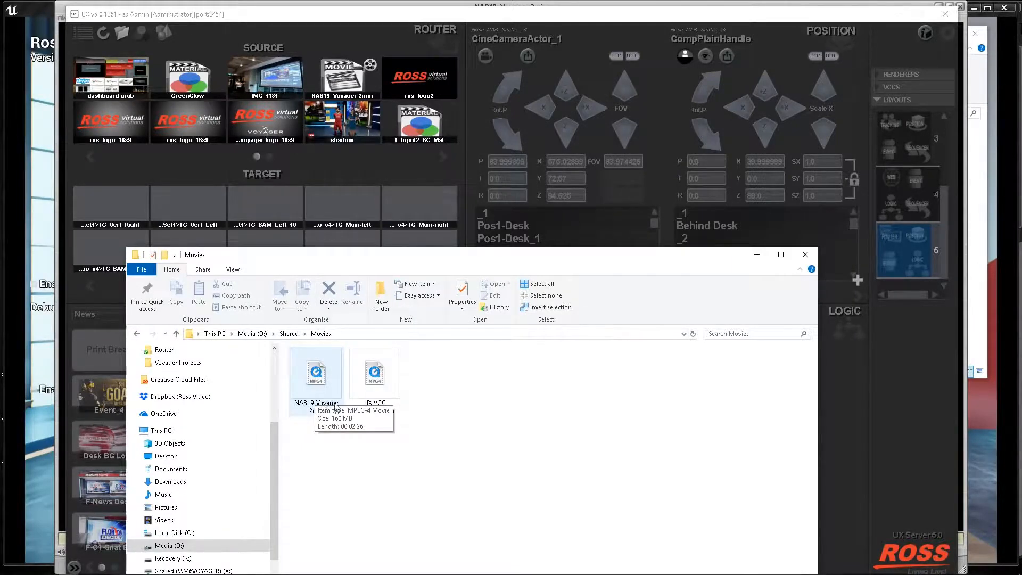
{"action": "left_click_drag", "start_coordinate": [386, 259], "coordinate": [439, 80]}
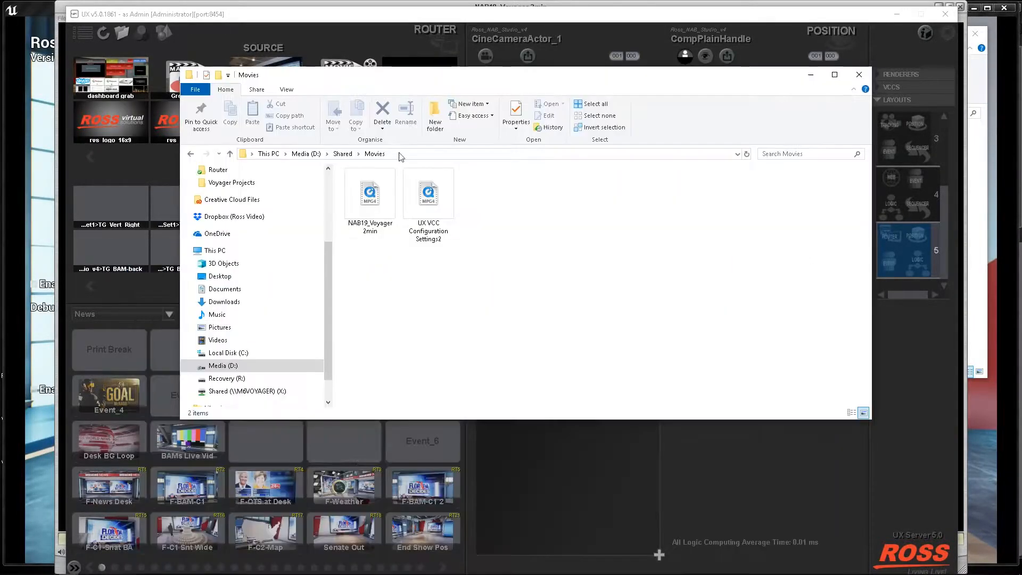
Switch to the NAB19_Voyager 2min movie player and copy the frame at 00:01:50.
{"action": "left_click", "coordinate": [246, 567]}
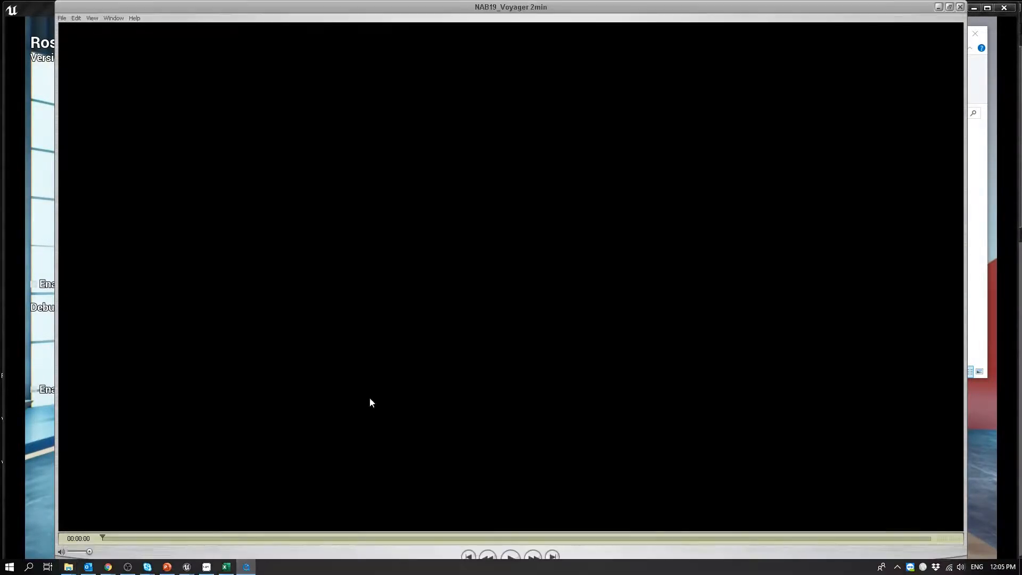
{"action": "left_click_drag", "start_coordinate": [107, 538], "coordinate": [729, 537]}
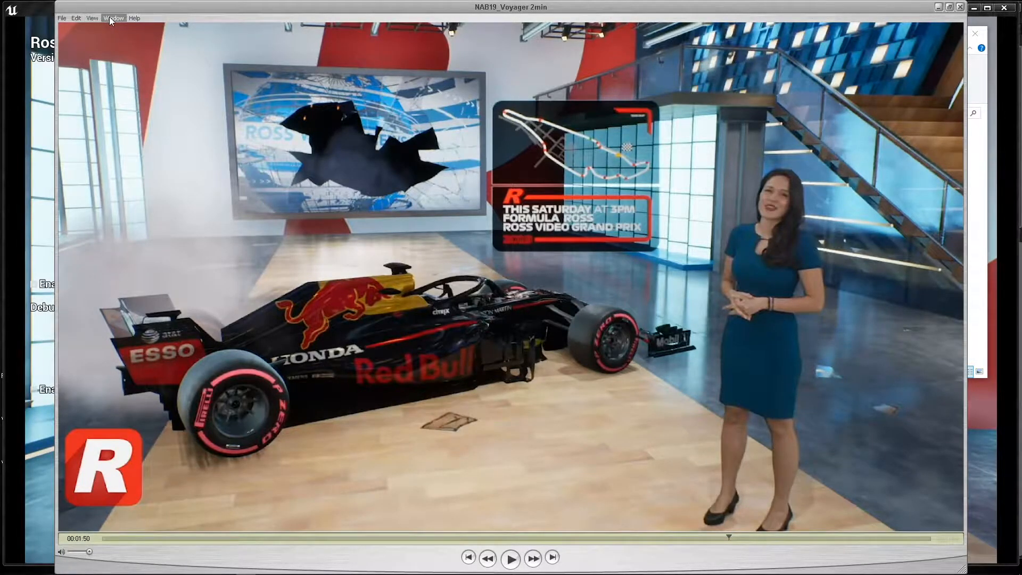
{"action": "left_click", "coordinate": [76, 18]}
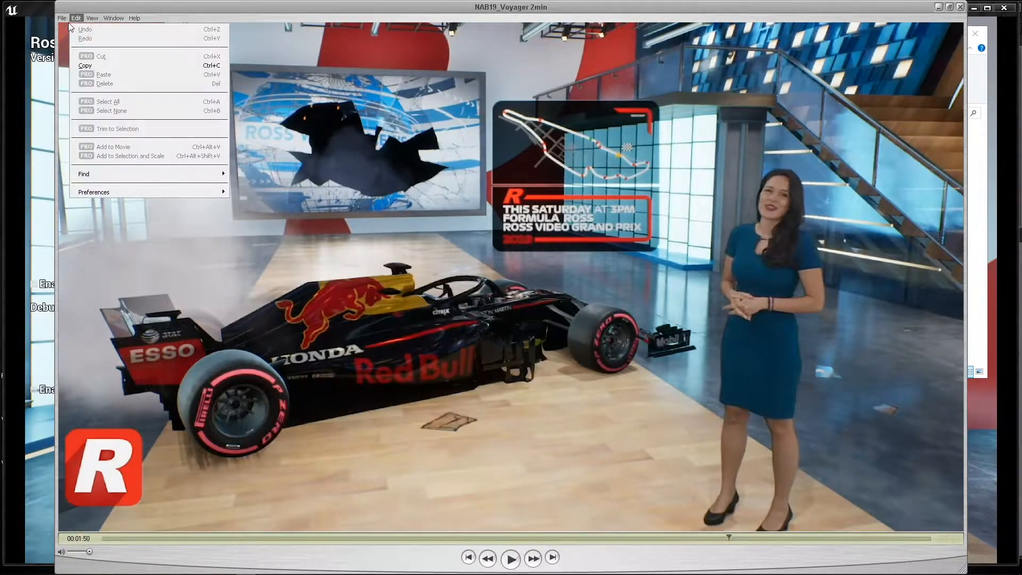
{"action": "left_click", "coordinate": [85, 67]}
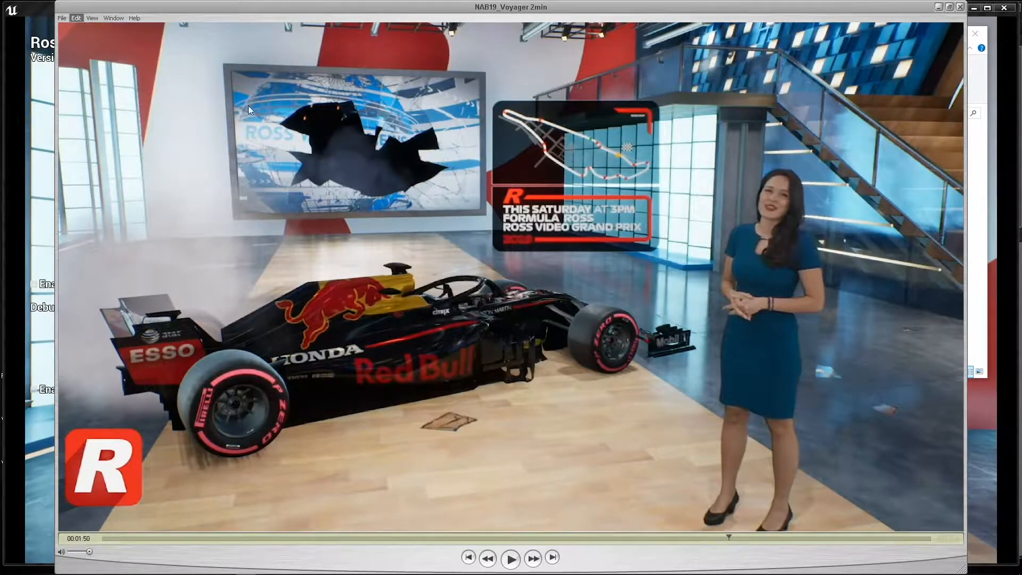
Open Paint and paste the copied movie frame onto the canvas.
{"action": "left_click", "coordinate": [8, 566]}
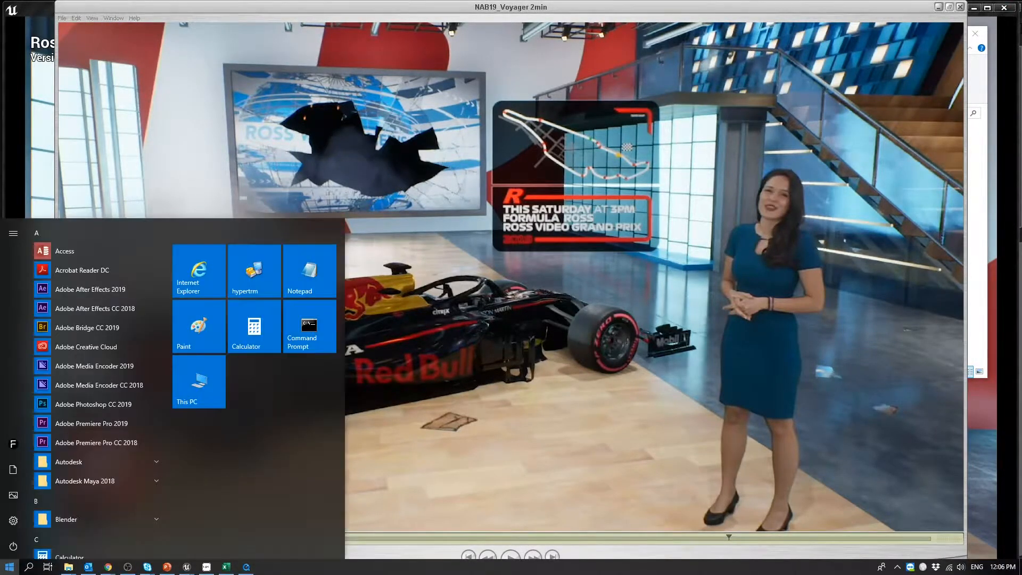
{"action": "type", "text": "p"}
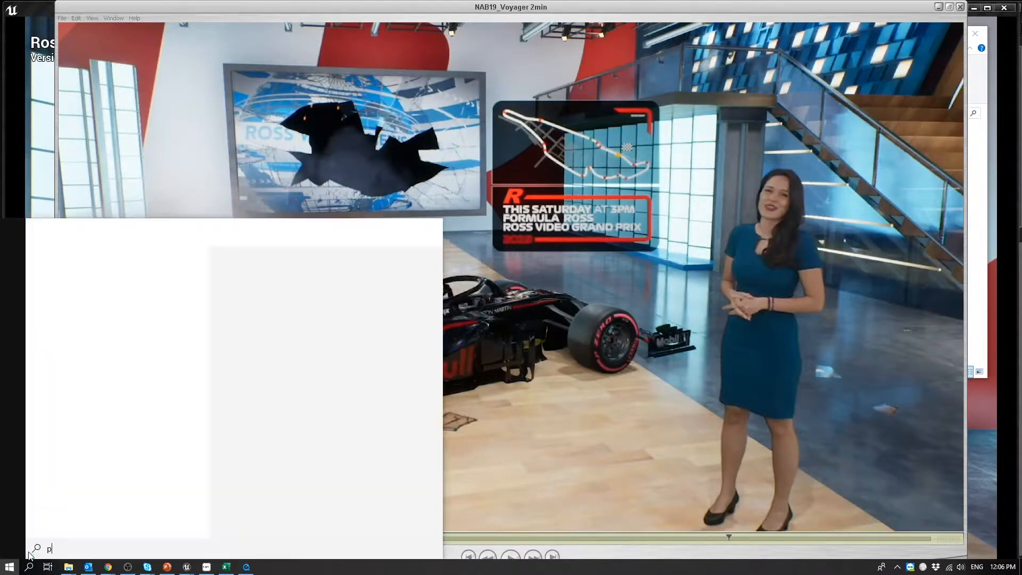
{"action": "type", "text": "aint"}
{"action": "key", "text": "Return"}
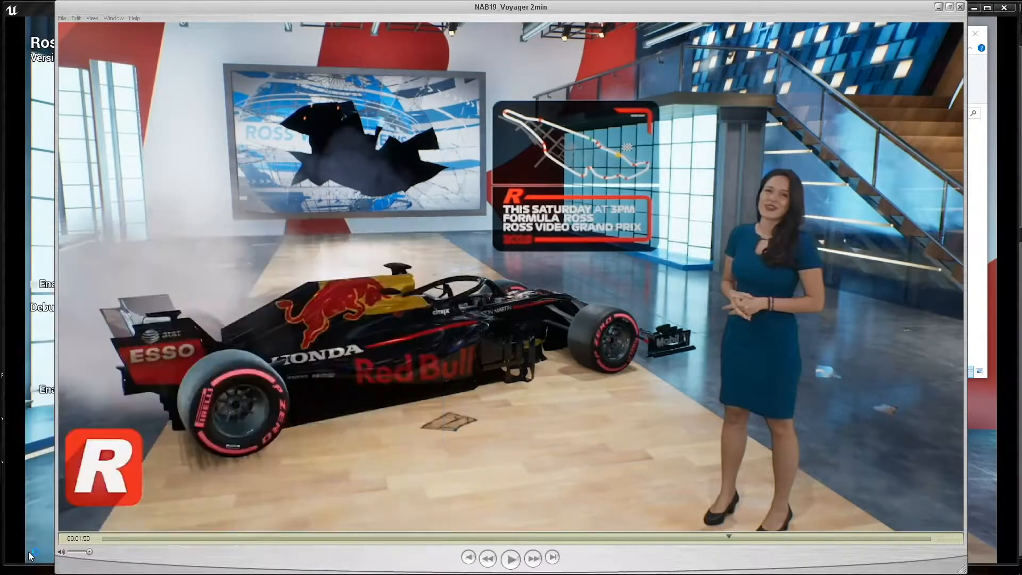
{"action": "key", "text": "ctrl+v"}
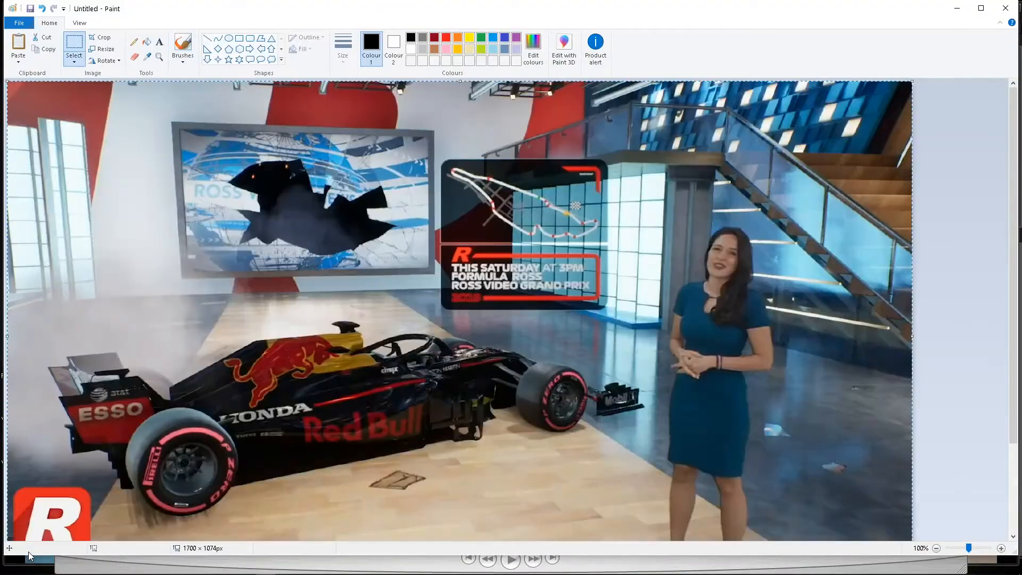
Save the picture as a PNG named Untitled in the Movie_Thumbnails folder on the Shared (X:) drive.
{"action": "left_click", "coordinate": [18, 22]}
{"action": "left_click", "coordinate": [32, 109]}
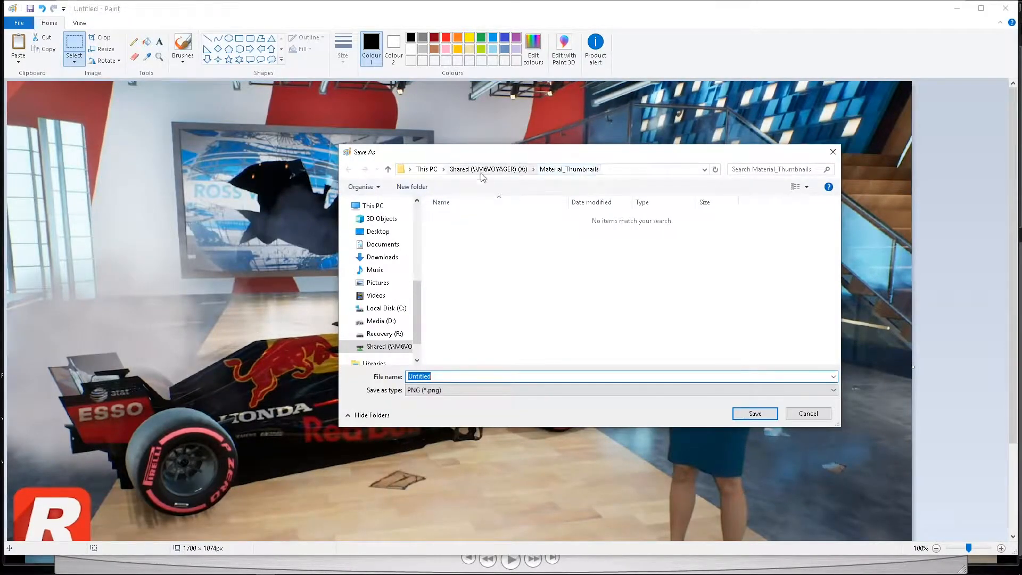
{"action": "left_click", "coordinate": [500, 170]}
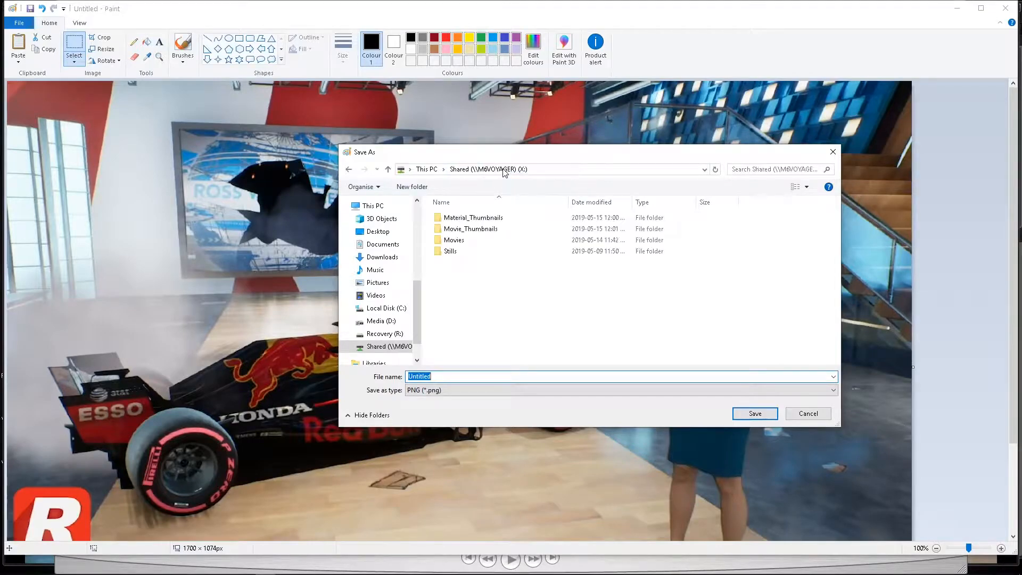
{"action": "left_click", "coordinate": [485, 229]}
{"action": "double_click", "coordinate": [486, 229]}
{"action": "left_click", "coordinate": [453, 377]}
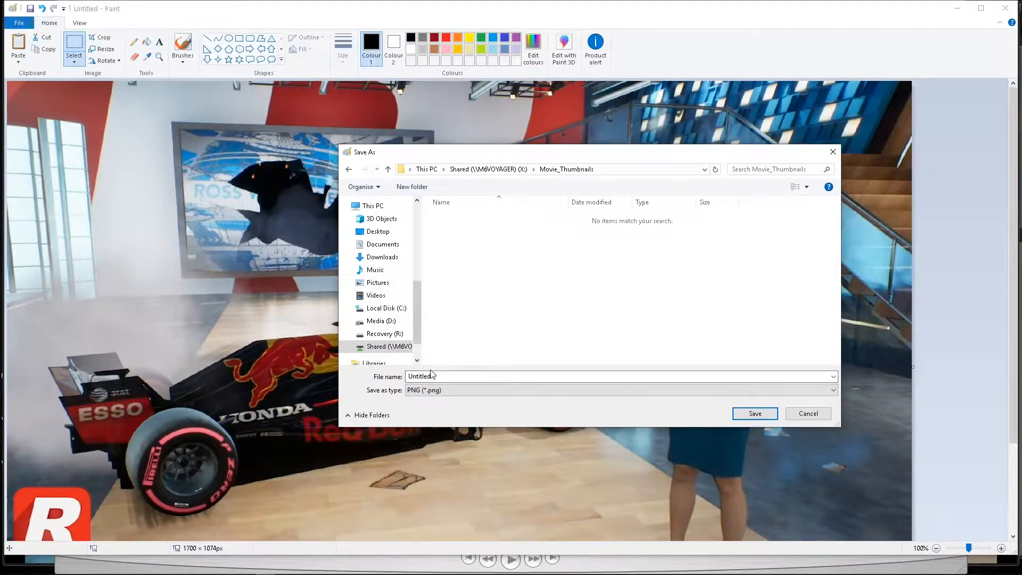
{"action": "left_click", "coordinate": [392, 347]}
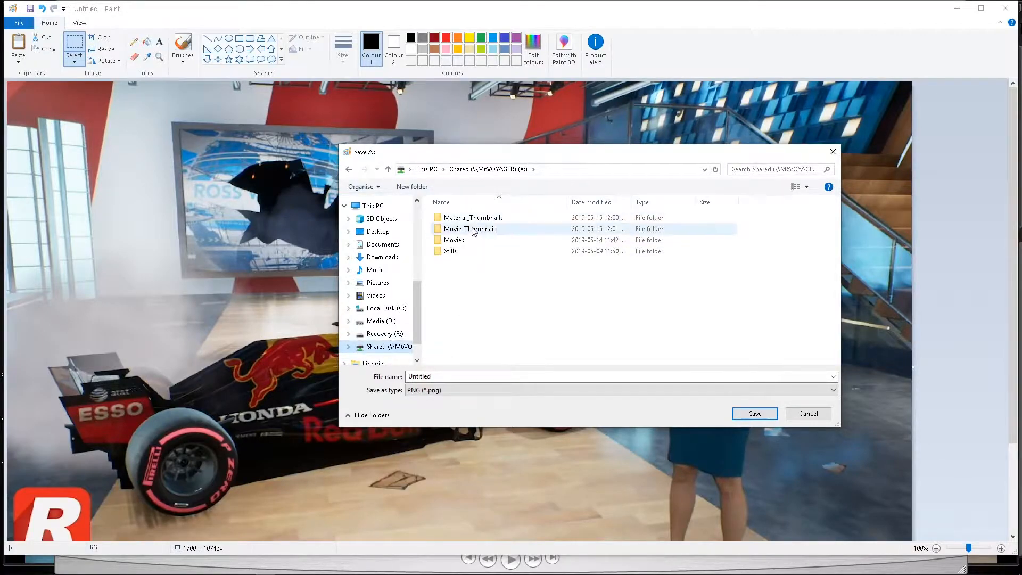
{"action": "double_click", "coordinate": [467, 240]}
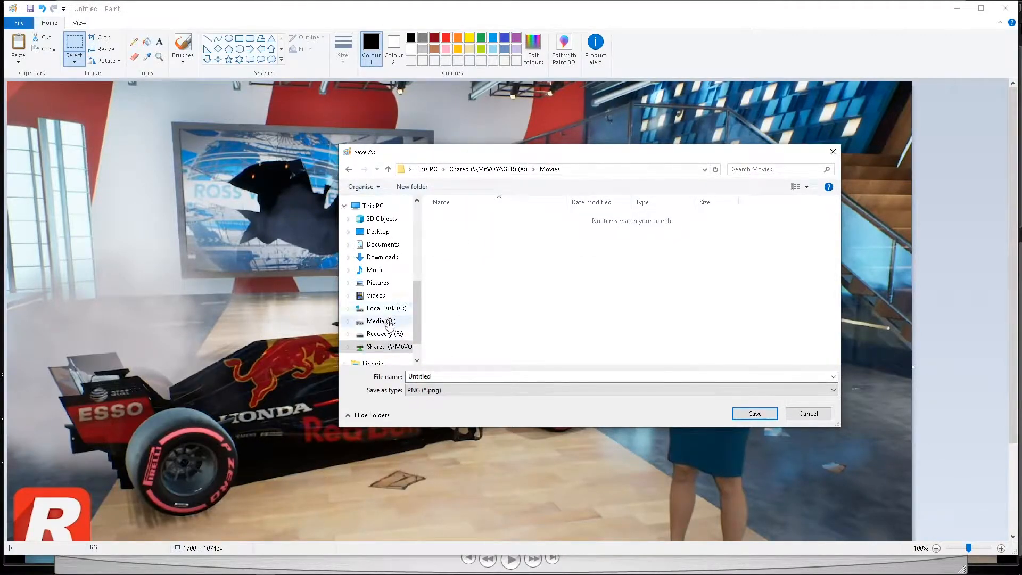
{"action": "left_click", "coordinate": [390, 347]}
{"action": "double_click", "coordinate": [471, 229]}
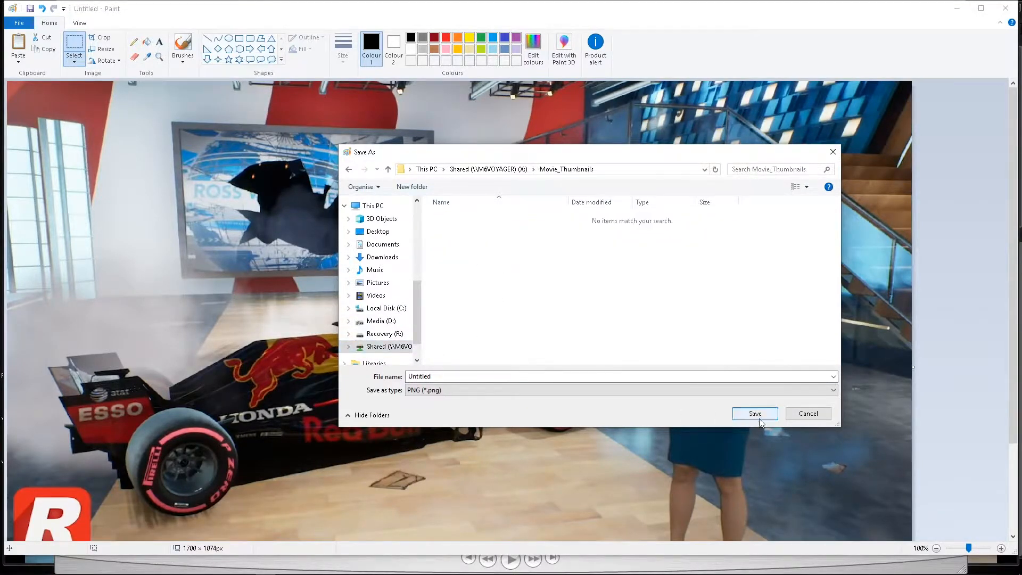
{"action": "left_click", "coordinate": [766, 413]}
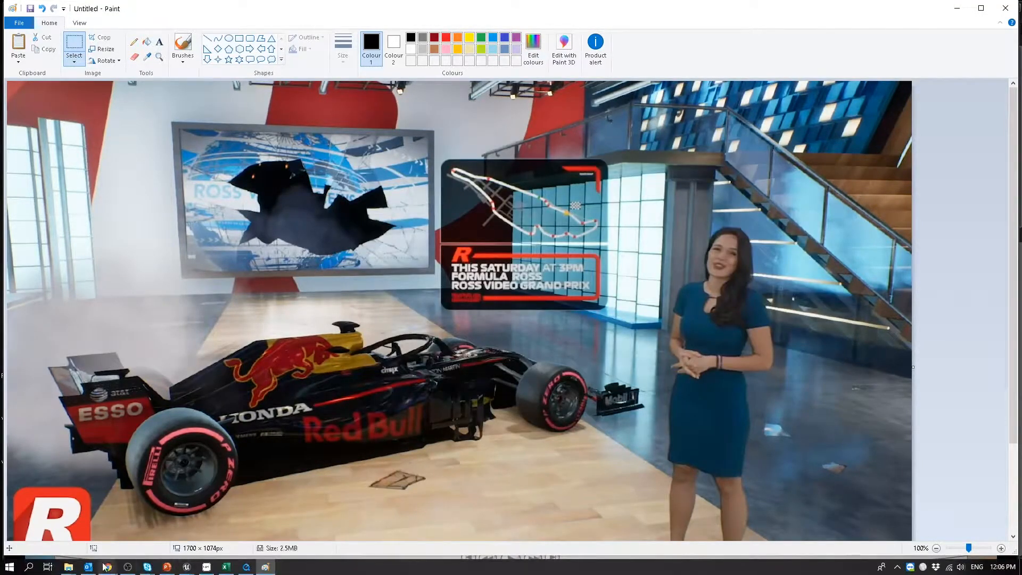
Switch to the File Explorer window of the X: drive's Movies folder and copy the name of the NAB19_Voyager 2min movie.
{"action": "mouse_move", "coordinate": [71, 568]}
{"action": "left_click", "coordinate": [154, 527]}
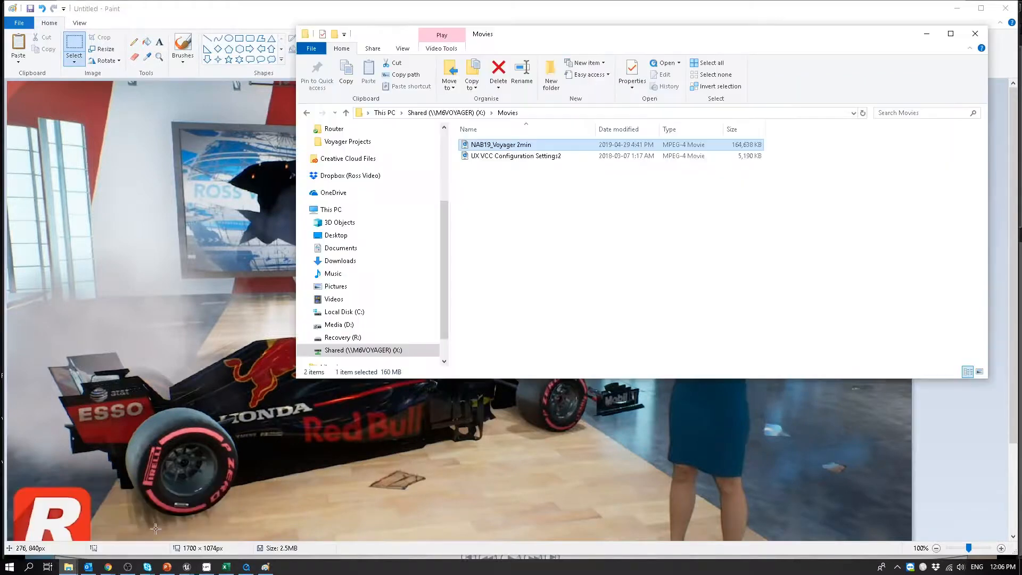
{"action": "left_click", "coordinate": [539, 225]}
{"action": "left_click", "coordinate": [502, 147]}
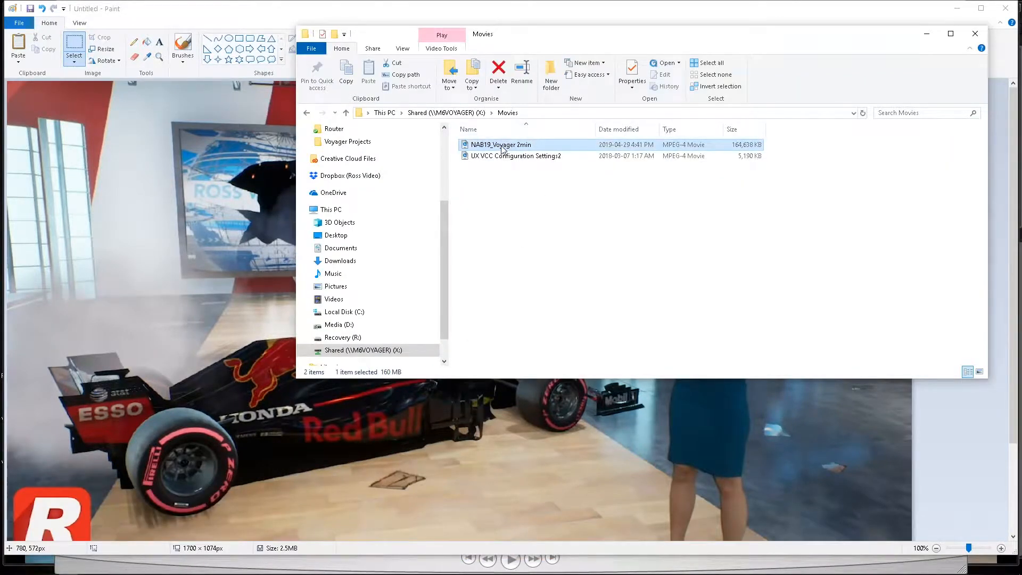
{"action": "left_click", "coordinate": [502, 148]}
{"action": "right_click", "coordinate": [511, 144]}
{"action": "left_click", "coordinate": [538, 178]}
{"action": "left_click", "coordinate": [536, 198]}
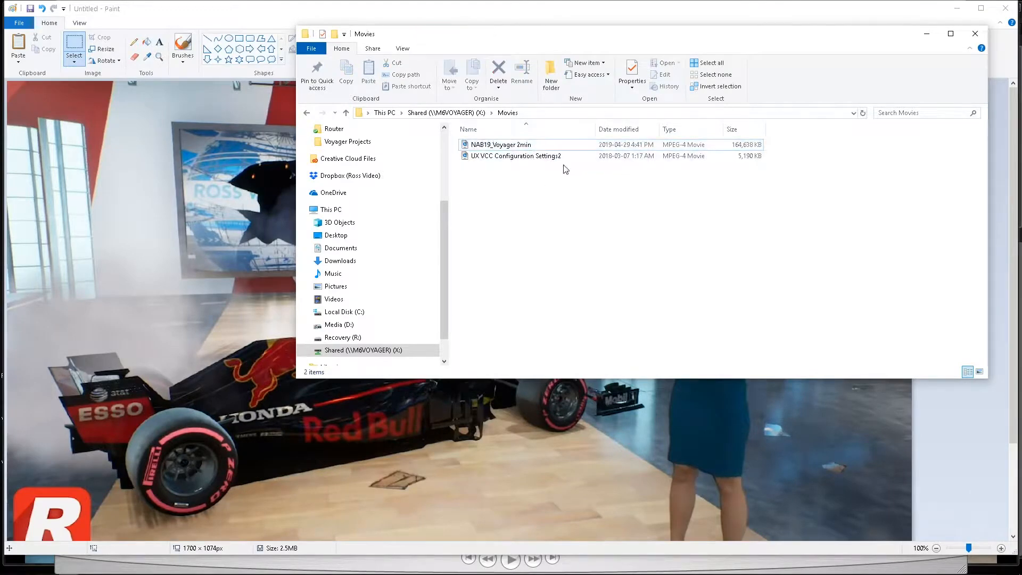
Rename the Untitled image in the Movie_Thumbnails folder to NAB19_Voyager 2min.
{"action": "key", "text": "alt+Up"}
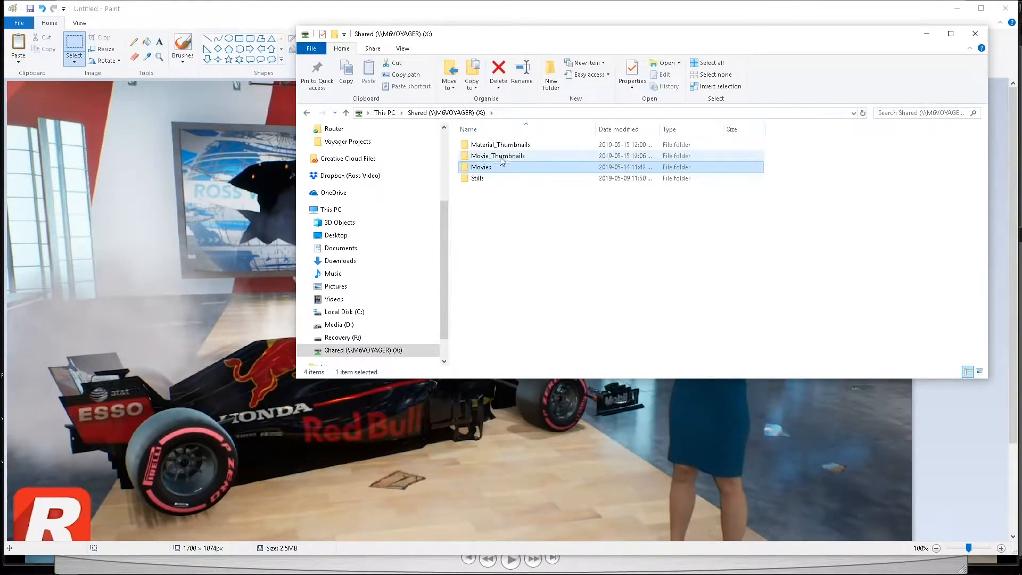
{"action": "double_click", "coordinate": [501, 155]}
{"action": "left_click", "coordinate": [490, 147]}
{"action": "left_click", "coordinate": [489, 149]}
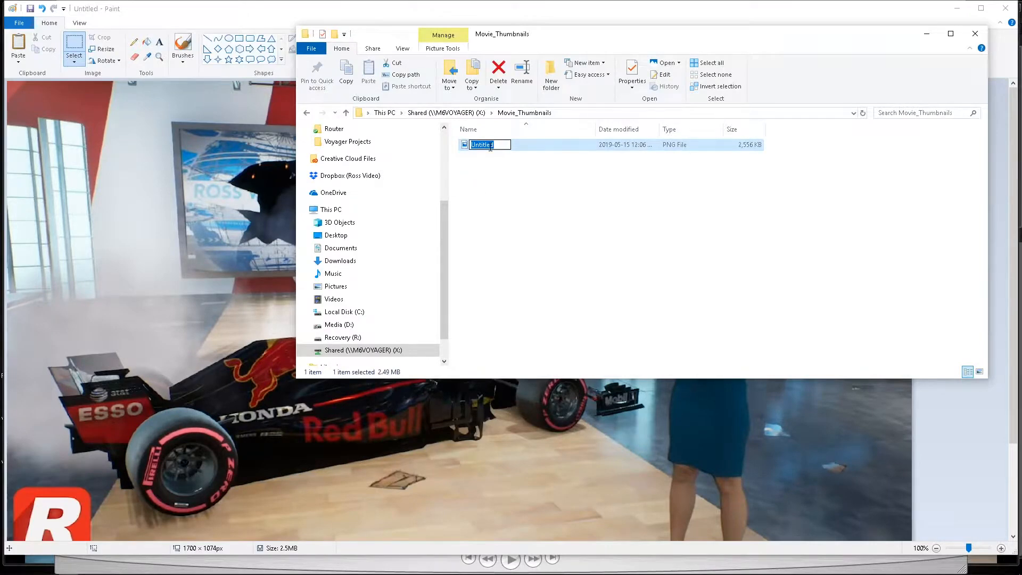
{"action": "key", "text": "ctrl+v"}
{"action": "key", "text": "Return"}
Close Paint and the movie player, and bring the UX window back to the front.
{"action": "left_click", "coordinate": [1005, 10]}
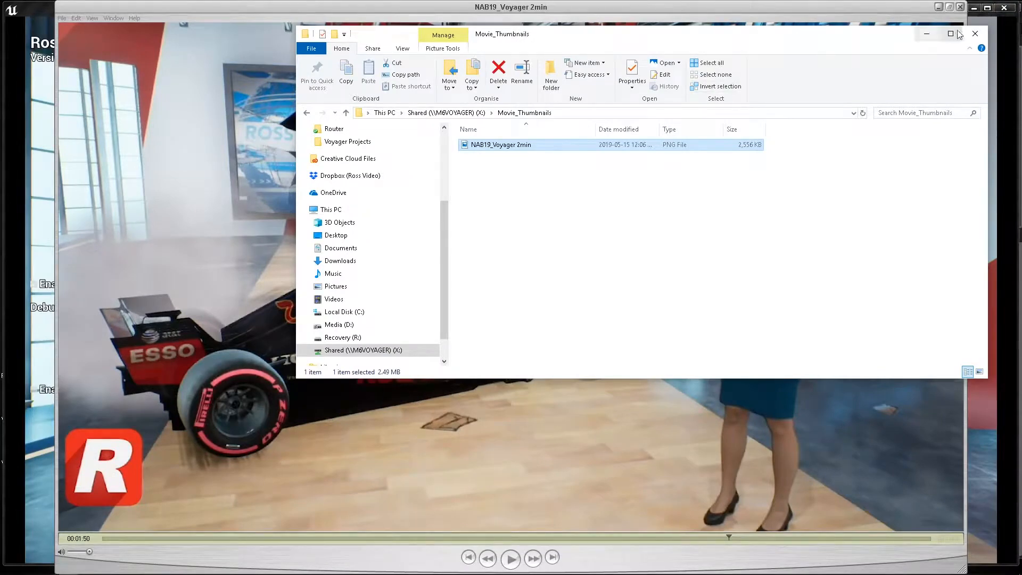
{"action": "left_click", "coordinate": [959, 6]}
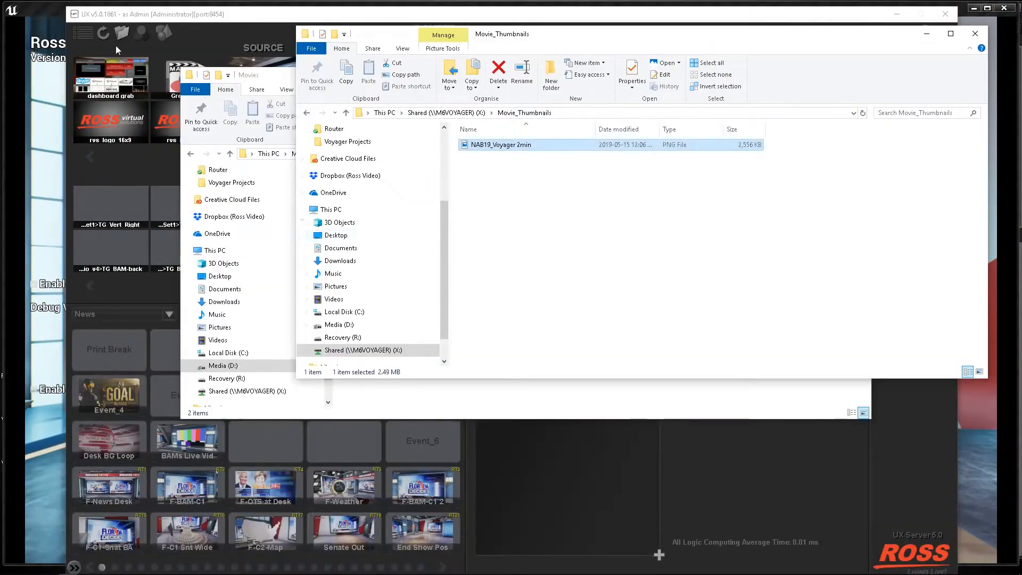
{"action": "left_click", "coordinate": [173, 16]}
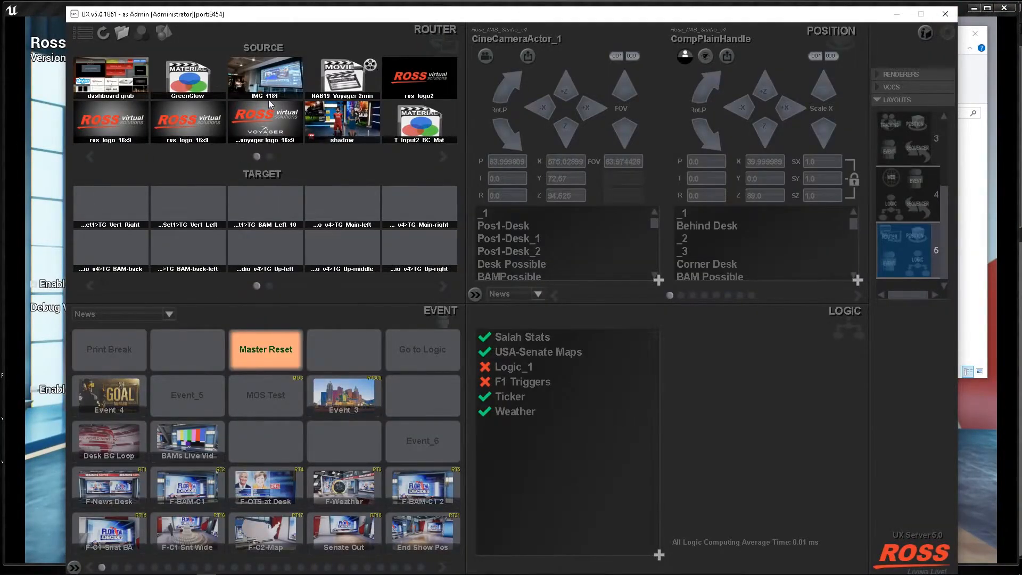
Open the router's path settings for Movie Thumbnails and delete the existing folder entry.
{"action": "left_click", "coordinate": [124, 33]}
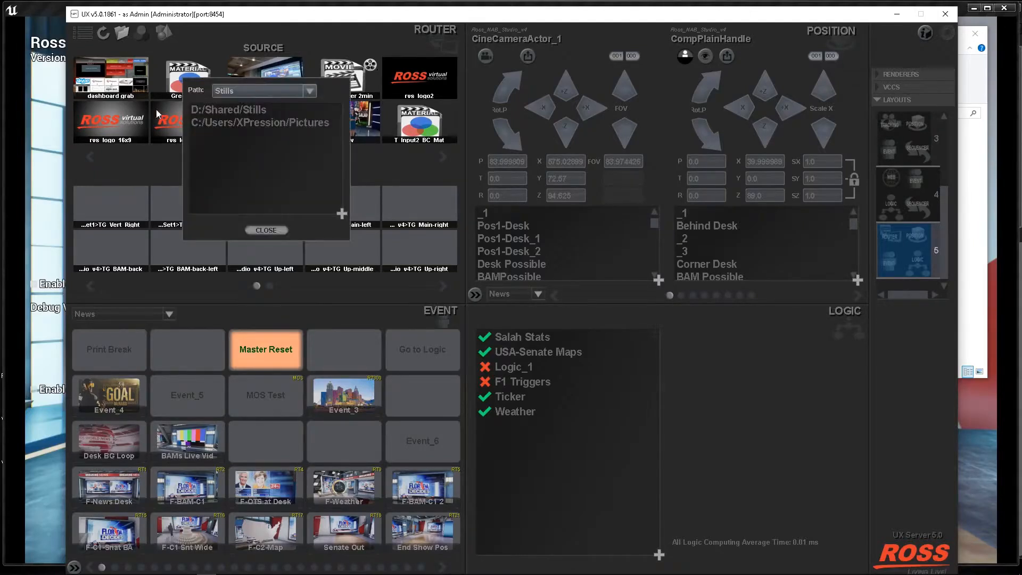
{"action": "left_click", "coordinate": [280, 92]}
{"action": "left_click", "coordinate": [258, 124]}
{"action": "left_click_drag", "start_coordinate": [279, 110], "coordinate": [284, 118]}
{"action": "left_click", "coordinate": [327, 110]}
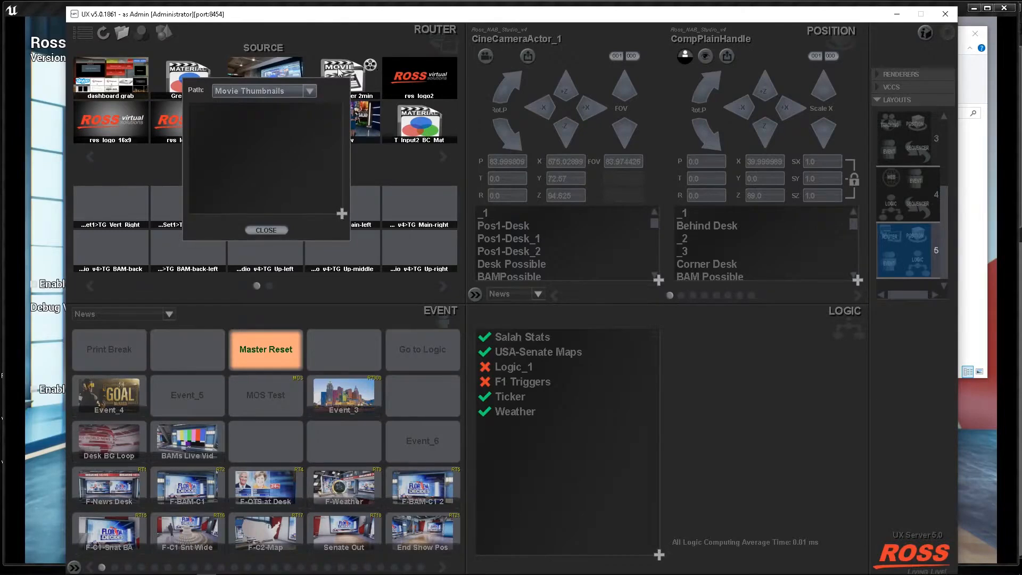
Add the D:/Shared/Movie_Thumbnails folder as the Movie Thumbnails path and close the path settings.
{"action": "left_click", "coordinate": [341, 212]}
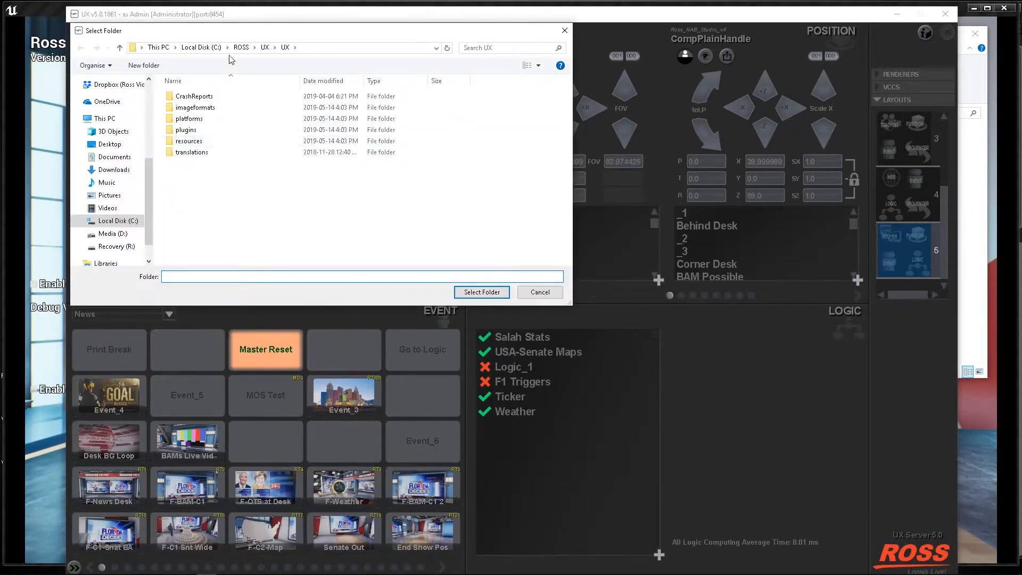
{"action": "left_click", "coordinate": [113, 233]}
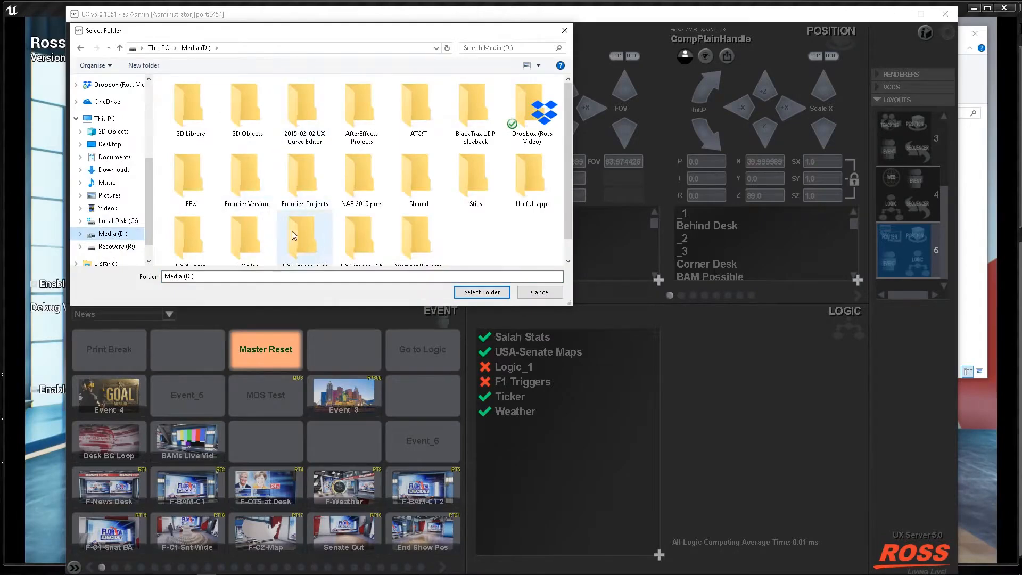
{"action": "scroll", "coordinate": [364, 239], "scroll_direction": "down", "scroll_amount": 1}
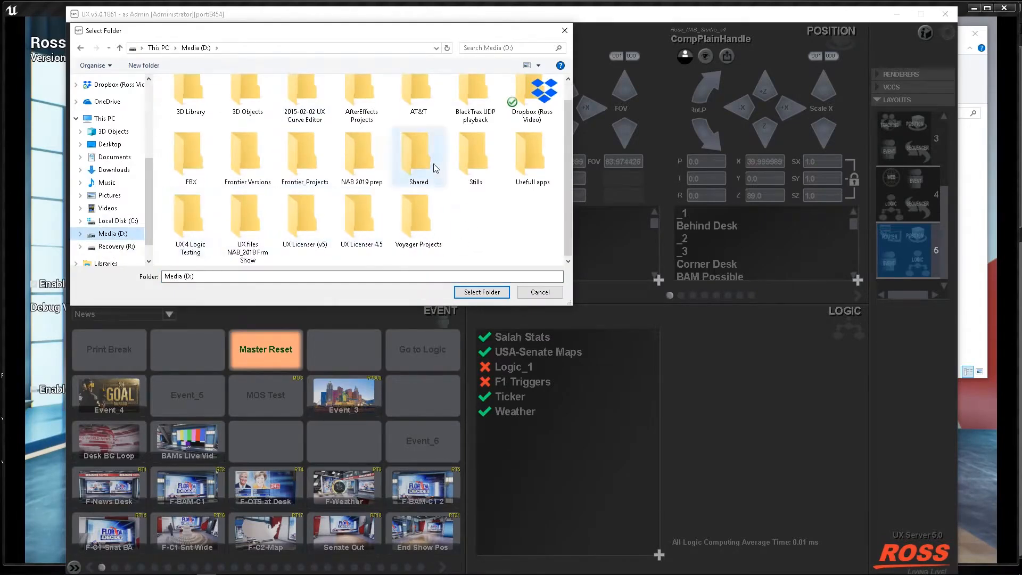
{"action": "double_click", "coordinate": [417, 156]}
{"action": "double_click", "coordinate": [222, 108]}
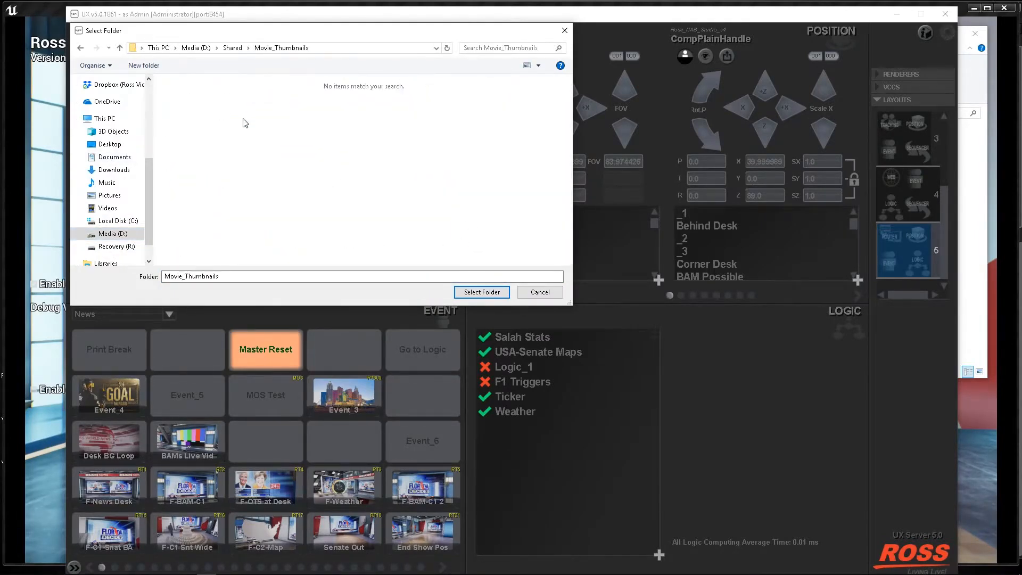
{"action": "left_click", "coordinate": [468, 294]}
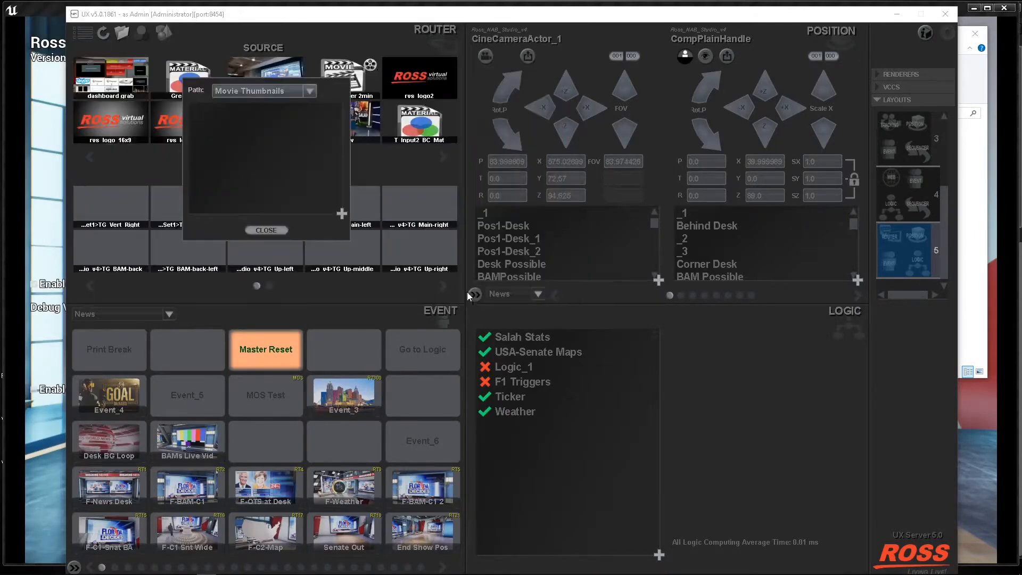
{"action": "left_click", "coordinate": [261, 228]}
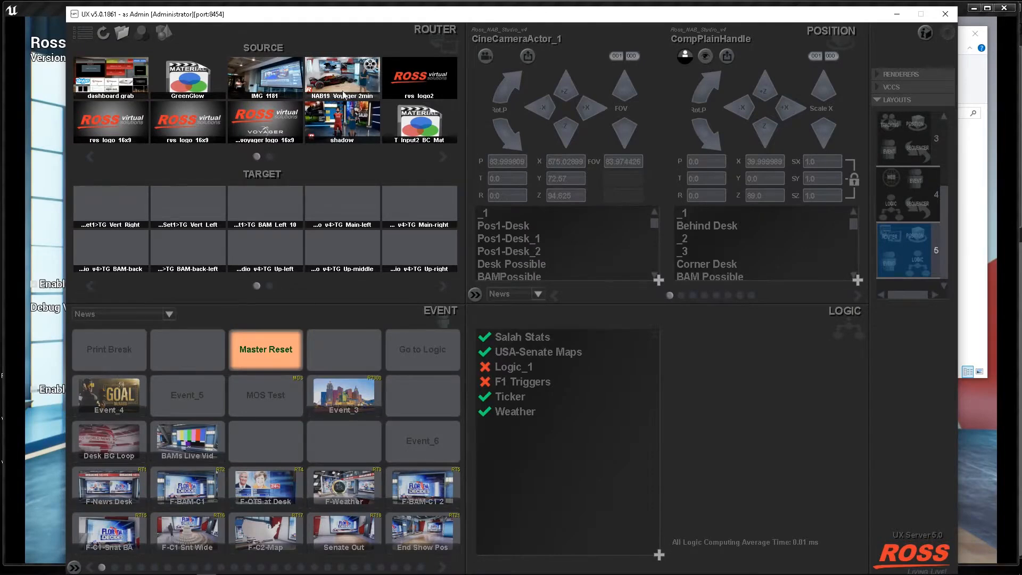
Find and launch Paint with a blank picture.
{"action": "mouse_move", "coordinate": [155, 574]}
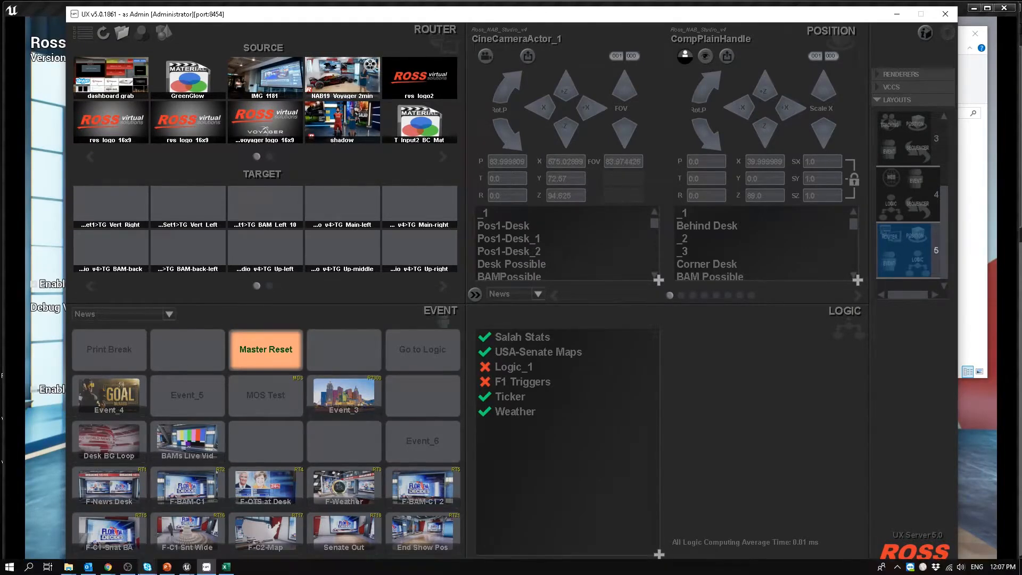
{"action": "mouse_move", "coordinate": [68, 567]}
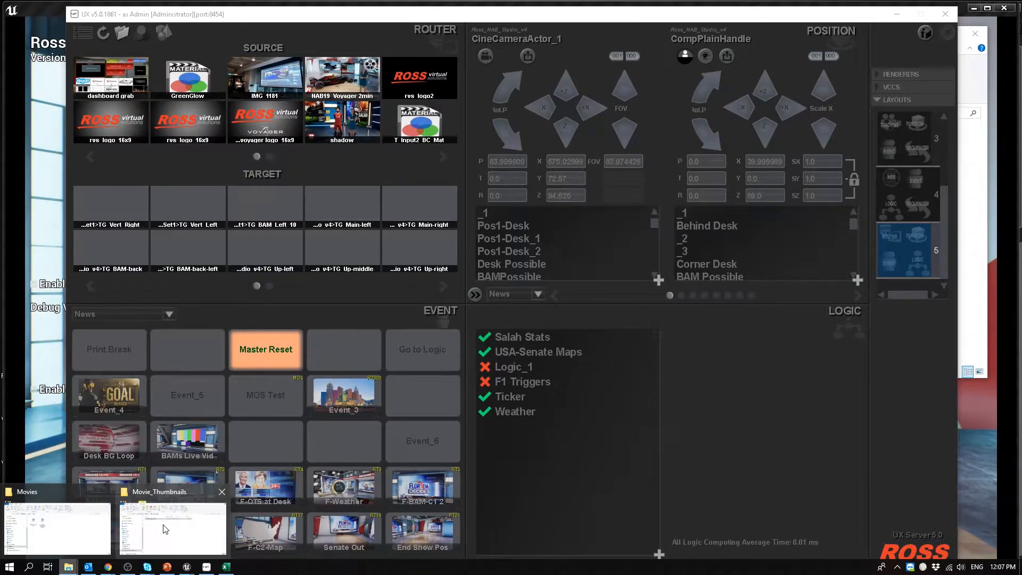
{"action": "left_click", "coordinate": [9, 567]}
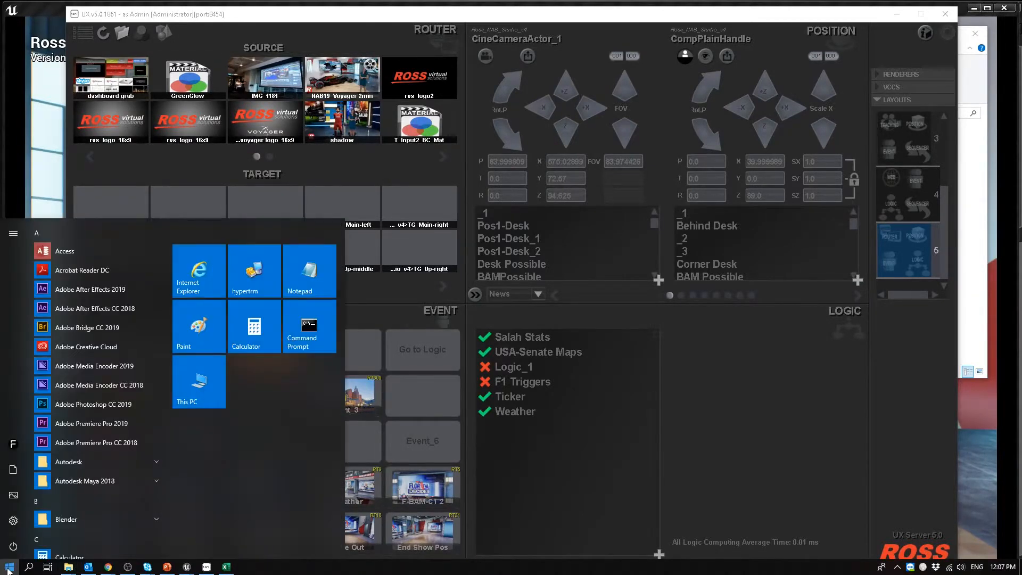
{"action": "type", "text": "paint"}
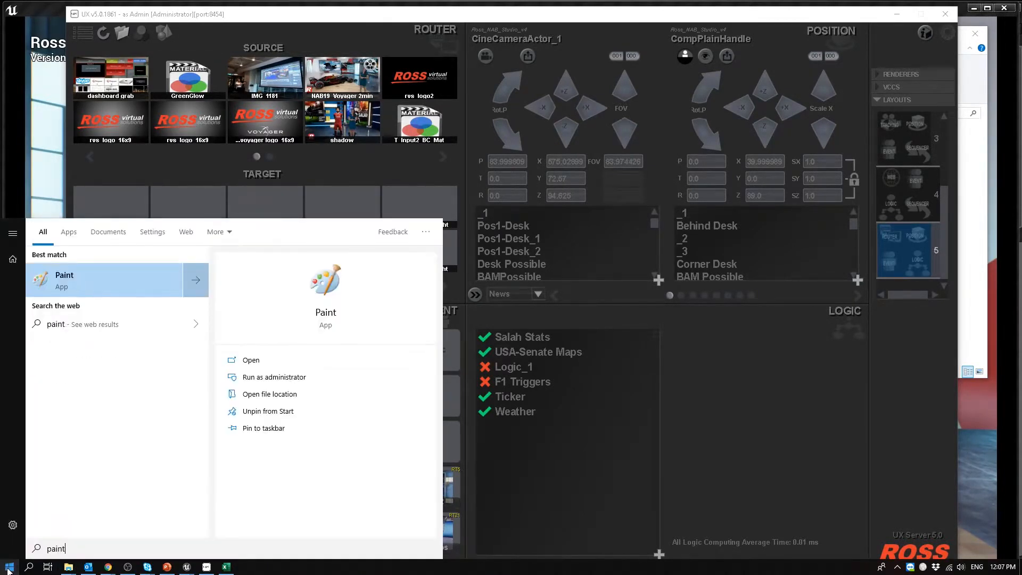
{"action": "key", "text": "Return"}
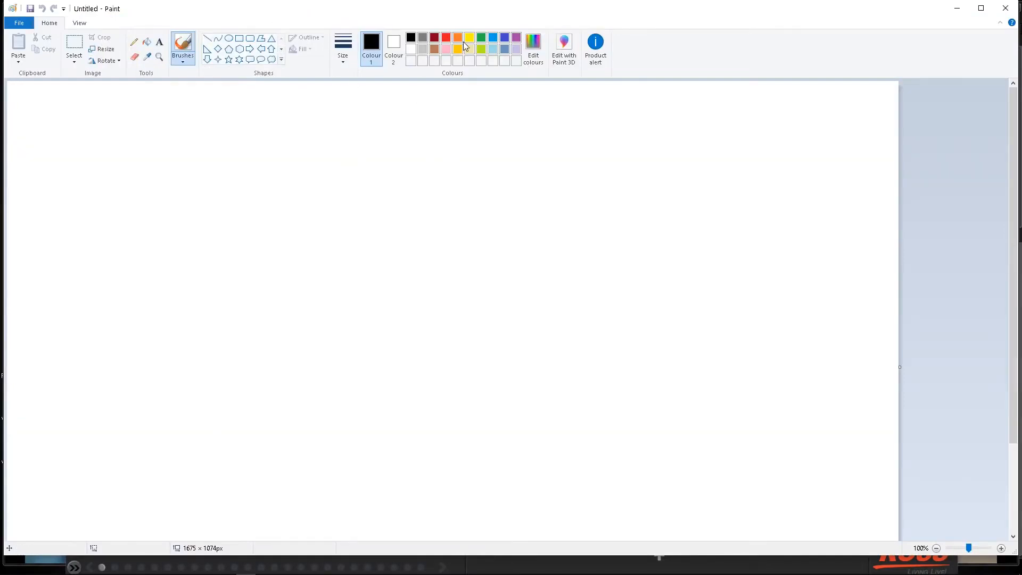
Fill the whole blank canvas with green.
{"action": "left_click", "coordinate": [148, 45]}
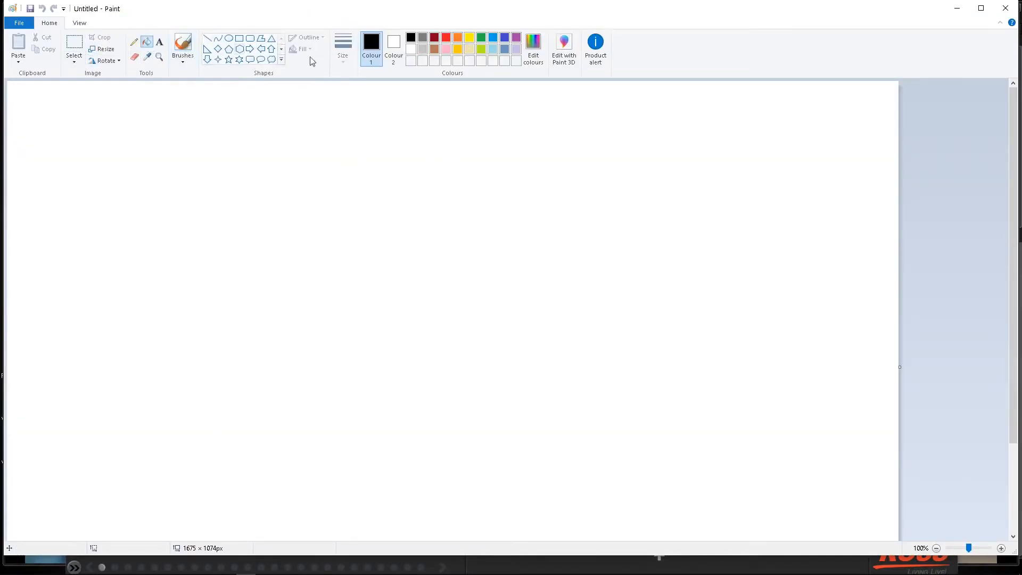
{"action": "left_click", "coordinate": [480, 38]}
{"action": "left_click", "coordinate": [140, 264]}
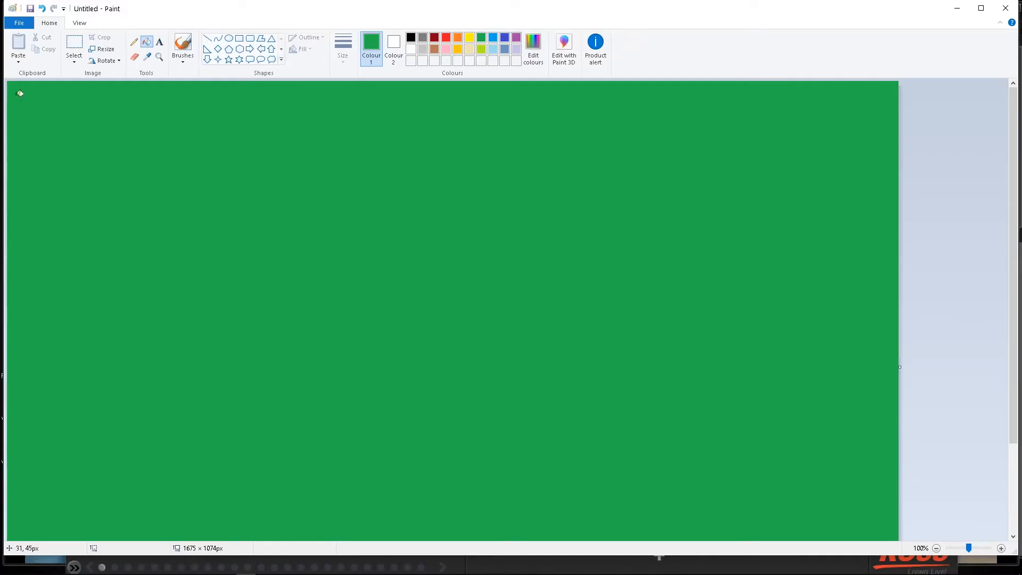
Save the picture as a PNG named GreenGlow in the Material_Thumbnails folder on the Shared (X:) drive, and minimize Paint.
{"action": "left_click", "coordinate": [19, 24]}
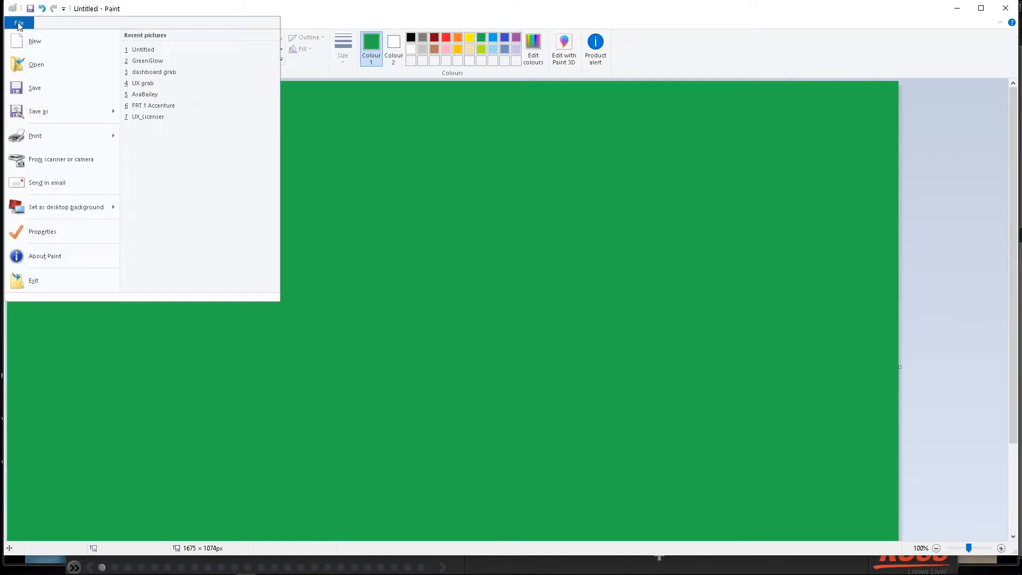
{"action": "mouse_move", "coordinate": [55, 109]}
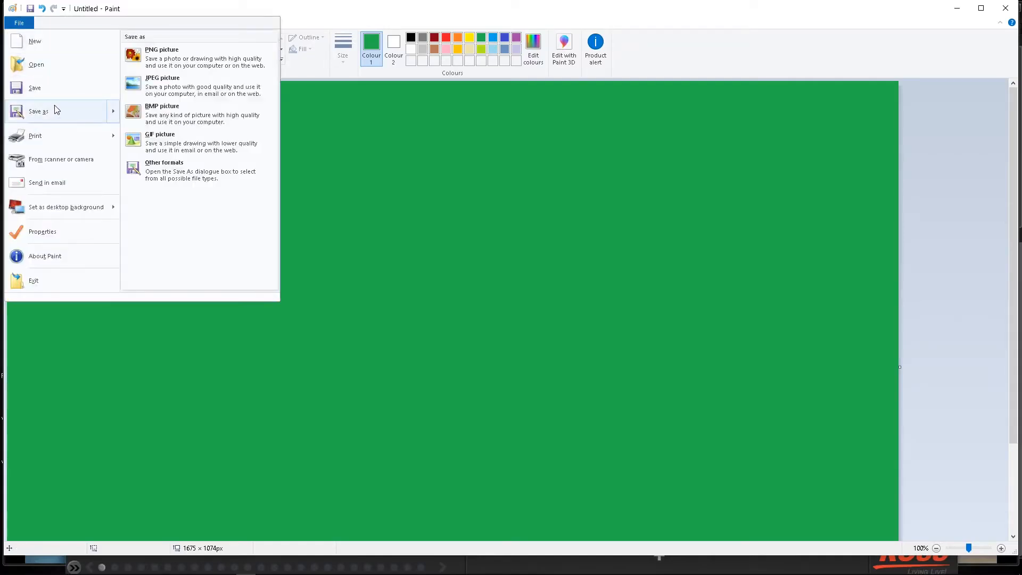
{"action": "left_click", "coordinate": [50, 112]}
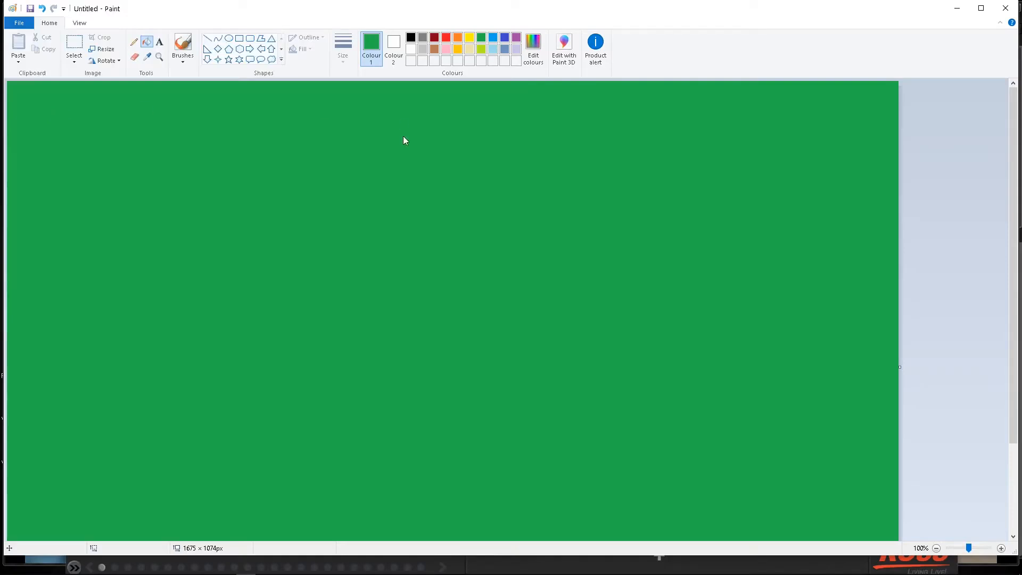
{"action": "left_click", "coordinate": [500, 170]}
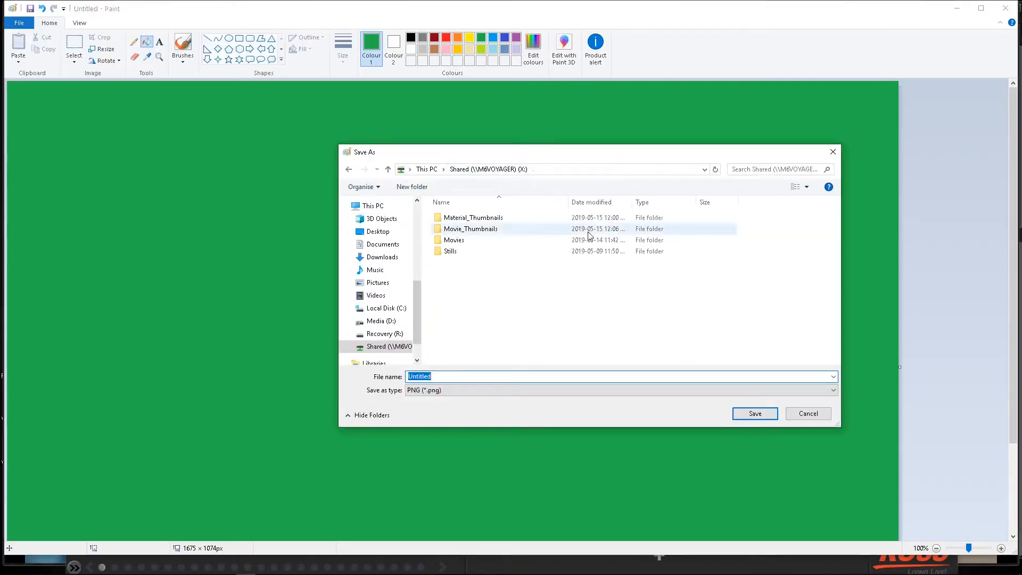
{"action": "double_click", "coordinate": [490, 219]}
{"action": "double_click", "coordinate": [488, 374]}
{"action": "type", "text": "GreenGlow"}
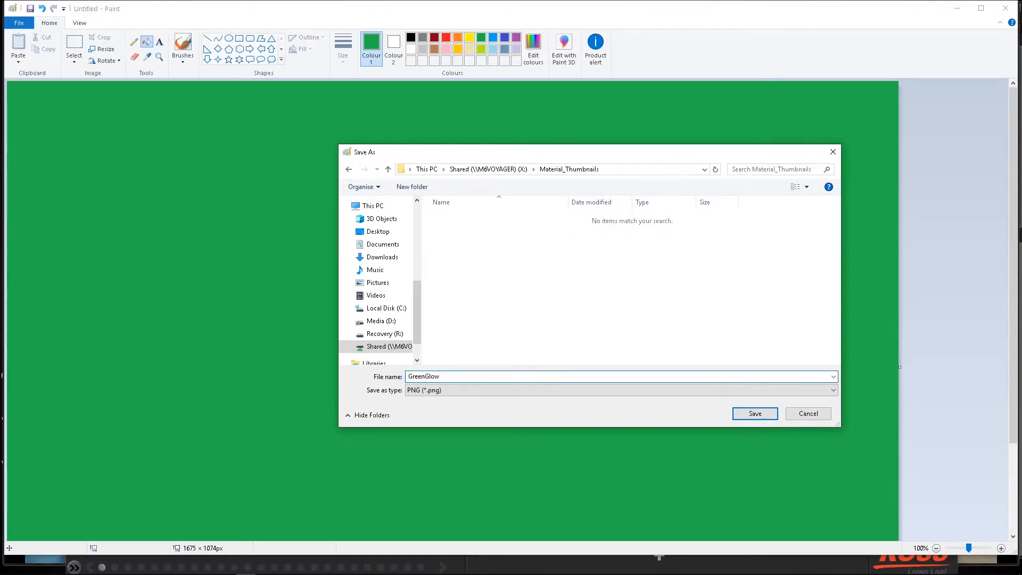
{"action": "left_click", "coordinate": [755, 413]}
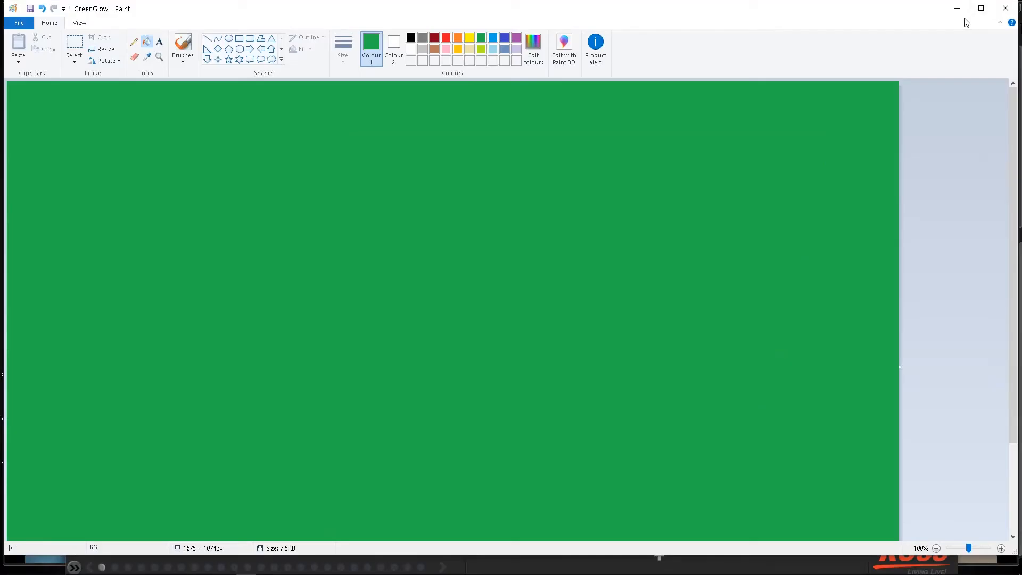
{"action": "left_click", "coordinate": [957, 8]}
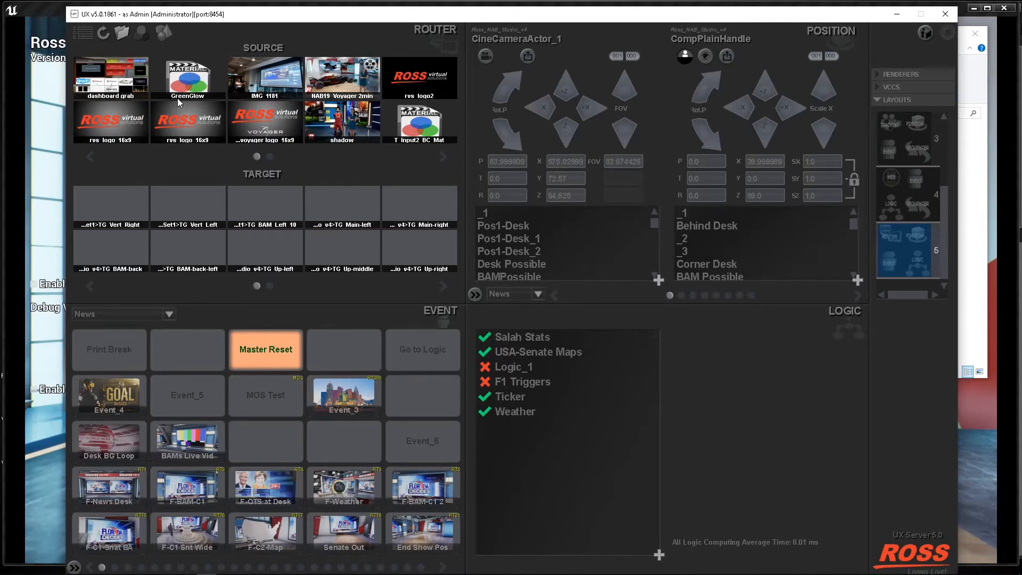
Open the router's path settings for Material Thumbnails and delete the existing Material_Thumbnails folder entry.
{"action": "left_click", "coordinate": [122, 33]}
{"action": "left_click", "coordinate": [246, 94]}
{"action": "left_click", "coordinate": [259, 128]}
{"action": "left_click", "coordinate": [261, 111]}
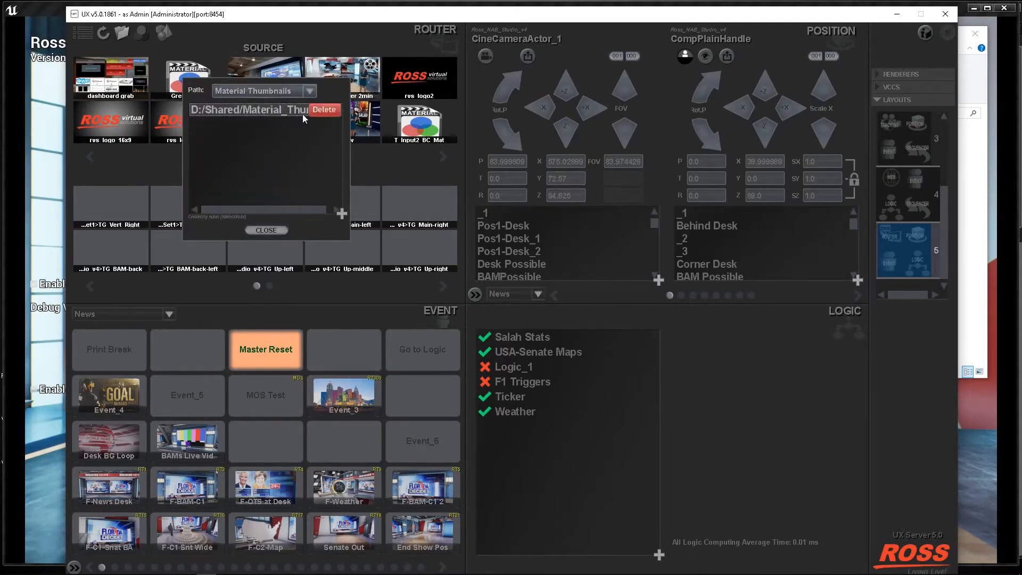
{"action": "left_click", "coordinate": [318, 110]}
Add the D:/Shared/Material_Thumbnails folder as the Material Thumbnails path and close the path settings.
{"action": "left_click", "coordinate": [341, 213]}
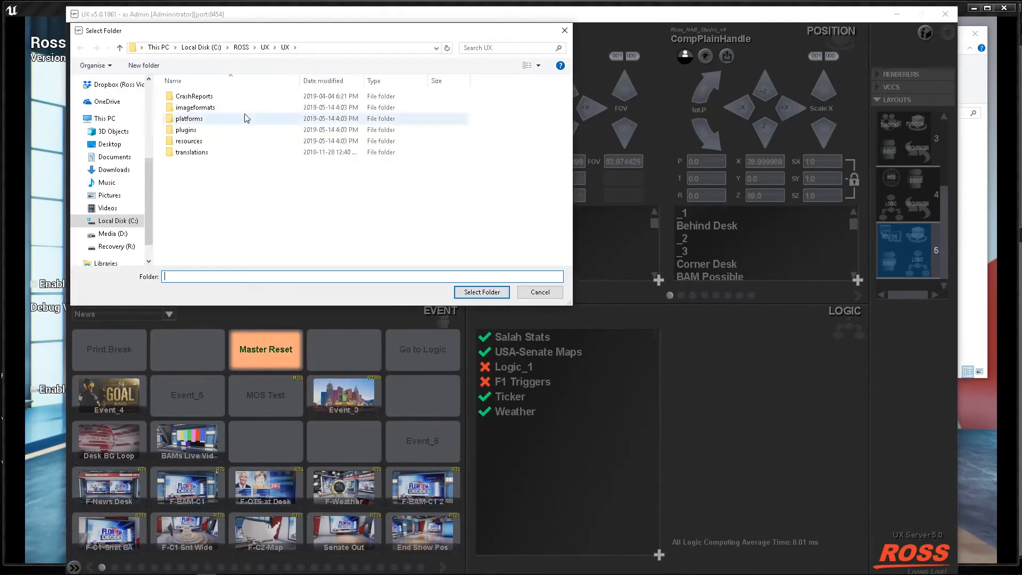
{"action": "left_click", "coordinate": [107, 234]}
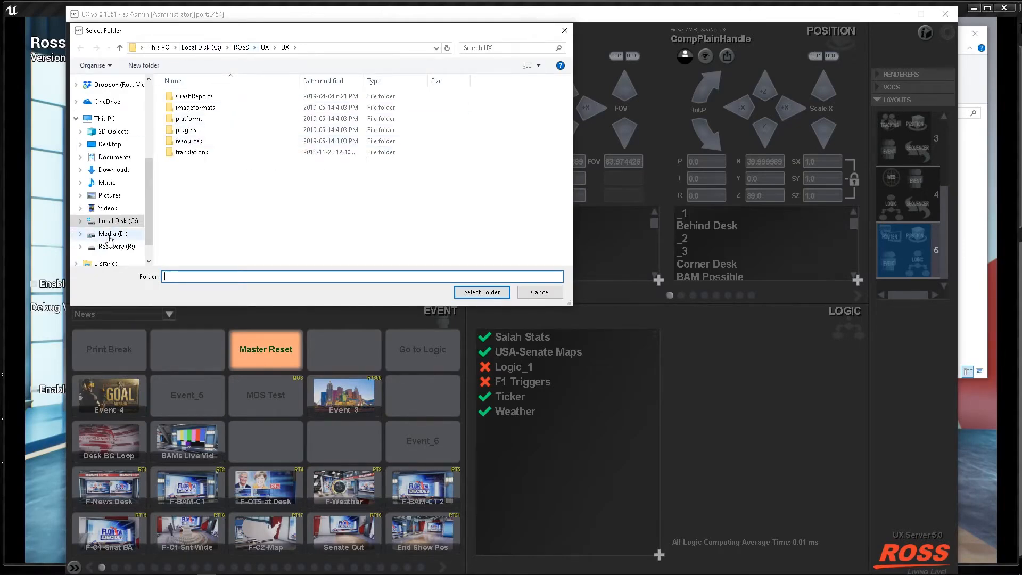
{"action": "scroll", "coordinate": [345, 244], "scroll_direction": "down", "scroll_amount": 1}
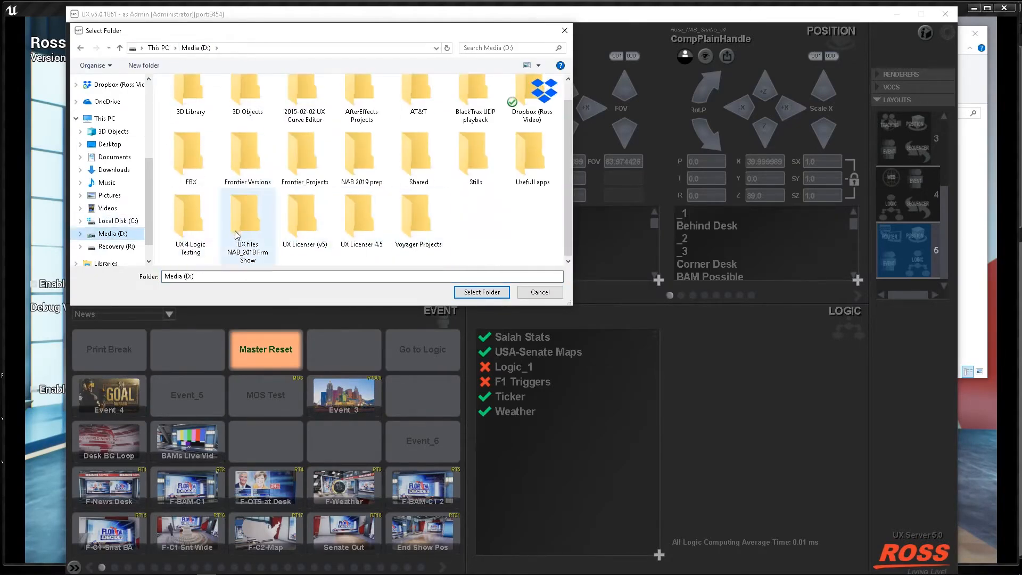
{"action": "double_click", "coordinate": [421, 157]}
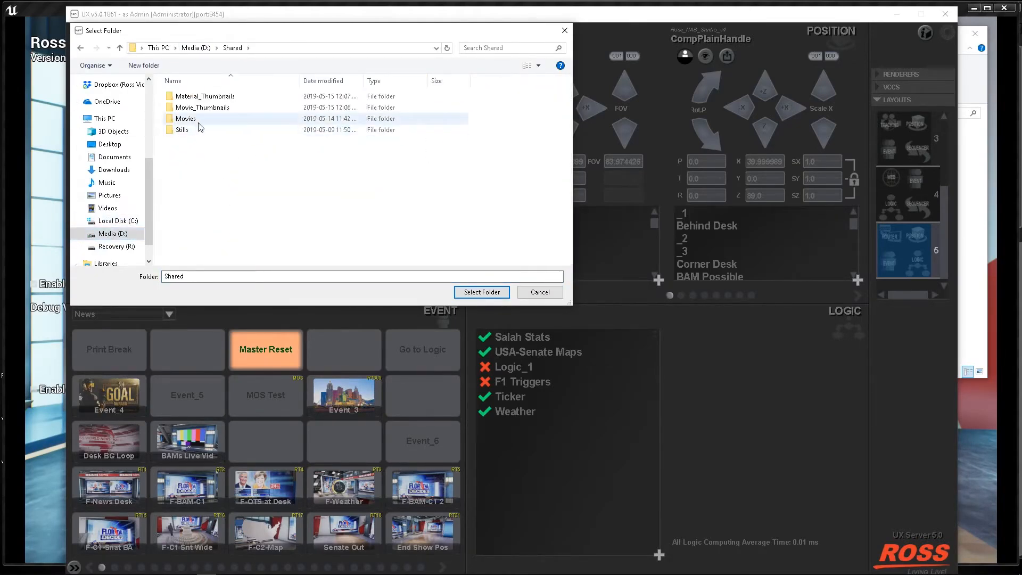
{"action": "double_click", "coordinate": [237, 98]}
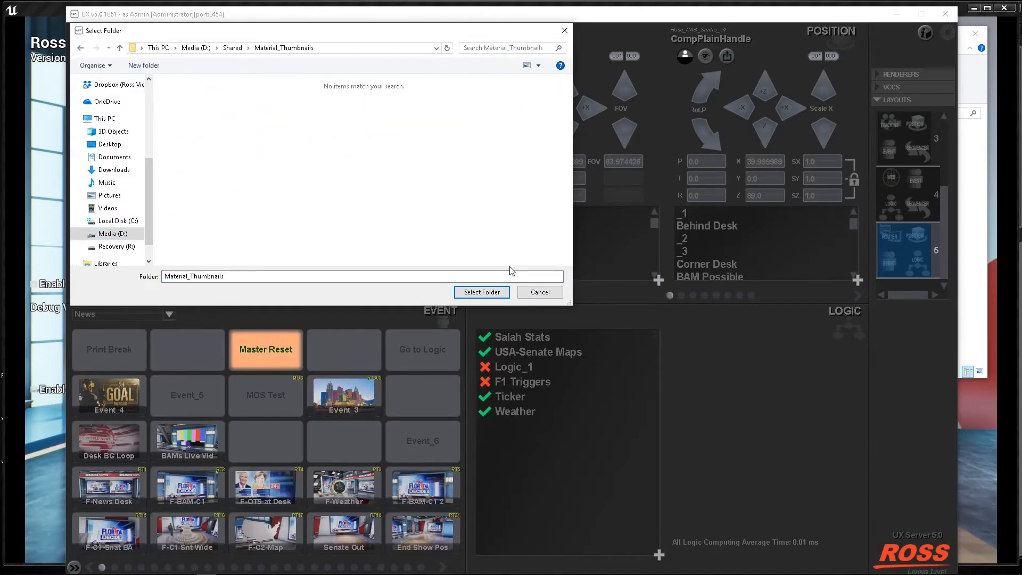
{"action": "left_click", "coordinate": [482, 292]}
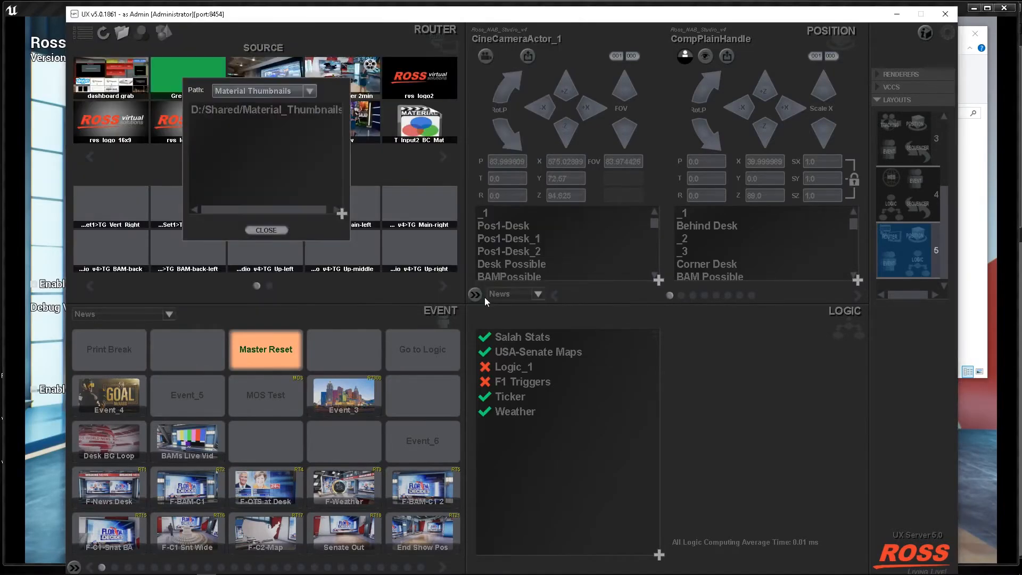
{"action": "left_click", "coordinate": [257, 231]}
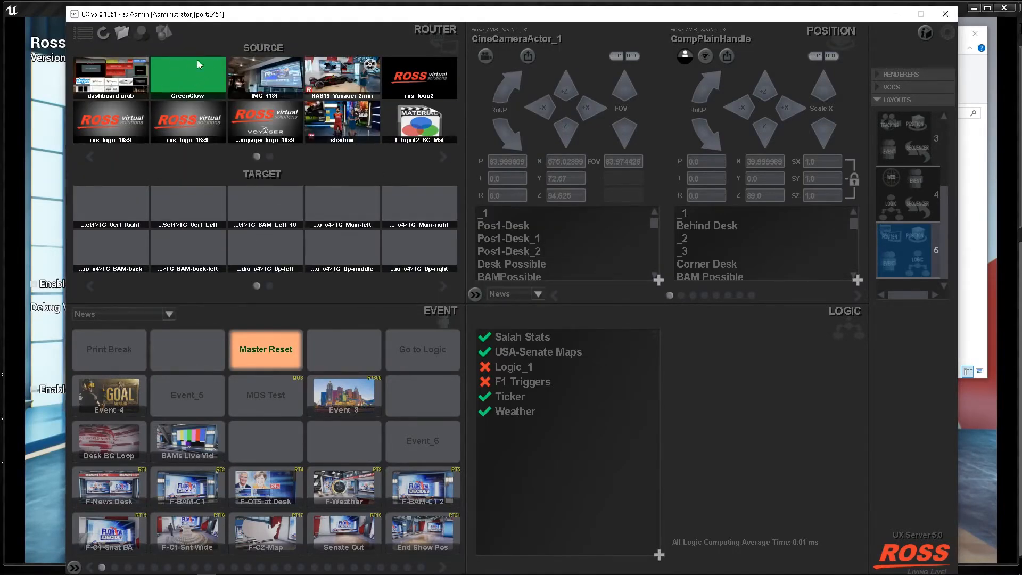